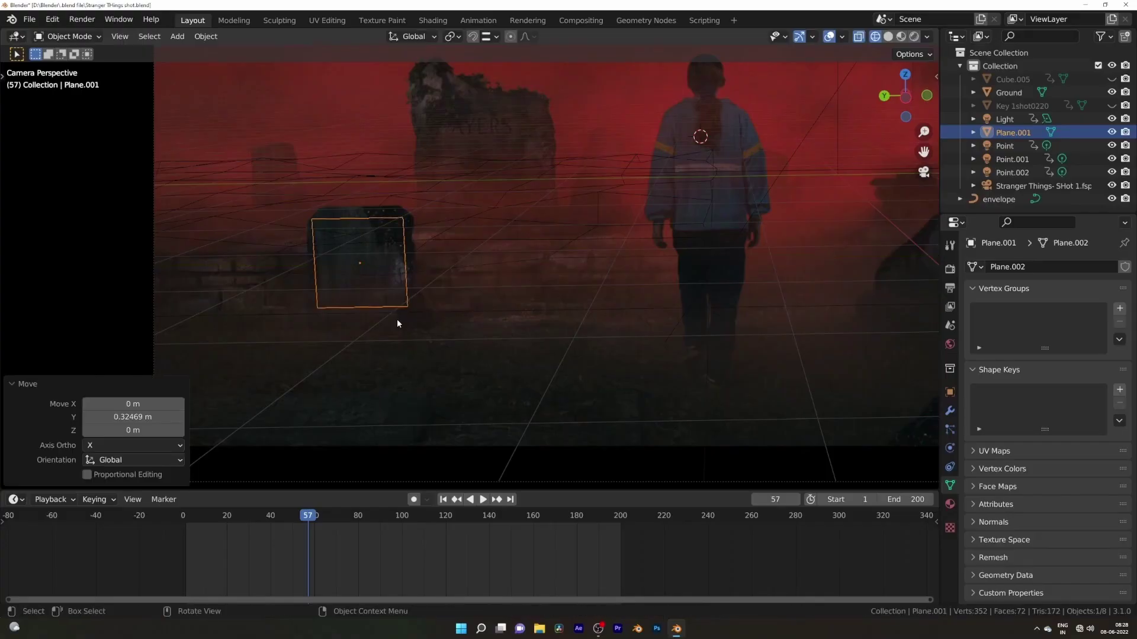
Step: Edit the mesh of Plane.001 and lower its face slightly along Z over the front gravestone in the reference
{"action": "scroll", "coordinate": [454, 296], "scroll_direction": "up", "scroll_amount": 3}
{"action": "left_click", "coordinate": [518, 296]}
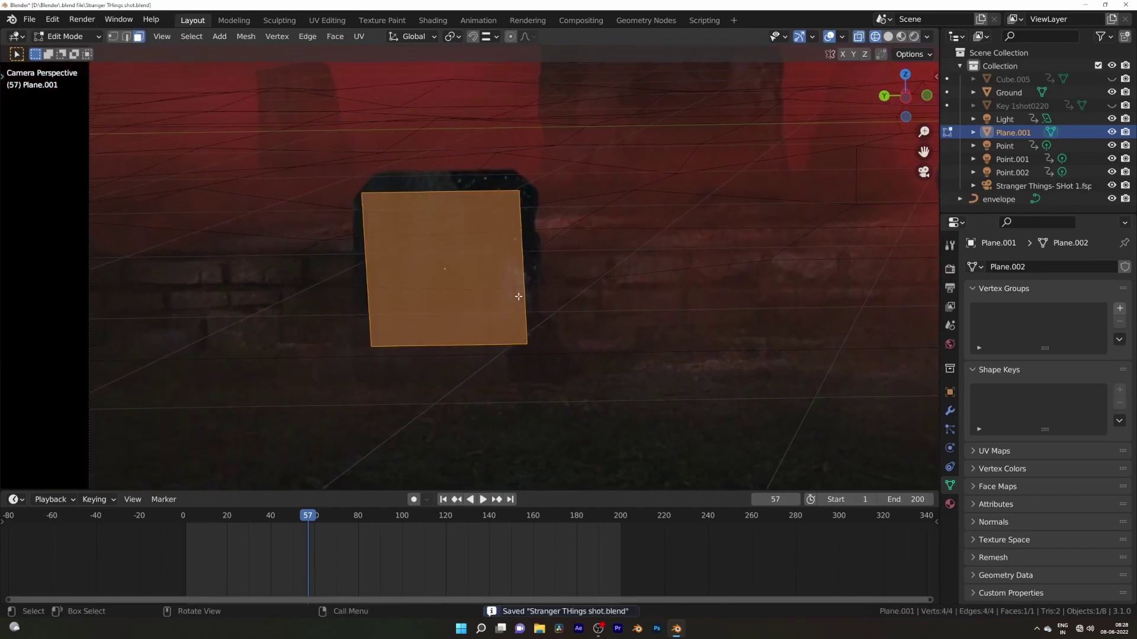
{"action": "key", "text": "s"}
{"action": "key", "text": "x"}
{"action": "key", "text": "g"}
{"action": "key", "text": "z"}
{"action": "left_click", "coordinate": [521, 299]}
Step: Scale the face of Plane.001 to about 1.1 along Y and shift it along Y to match the gravestone's width
{"action": "key", "text": "s"}
{"action": "key", "text": "y"}
{"action": "left_click", "coordinate": [530, 301]}
{"action": "key", "text": "g"}
{"action": "key", "text": "y"}
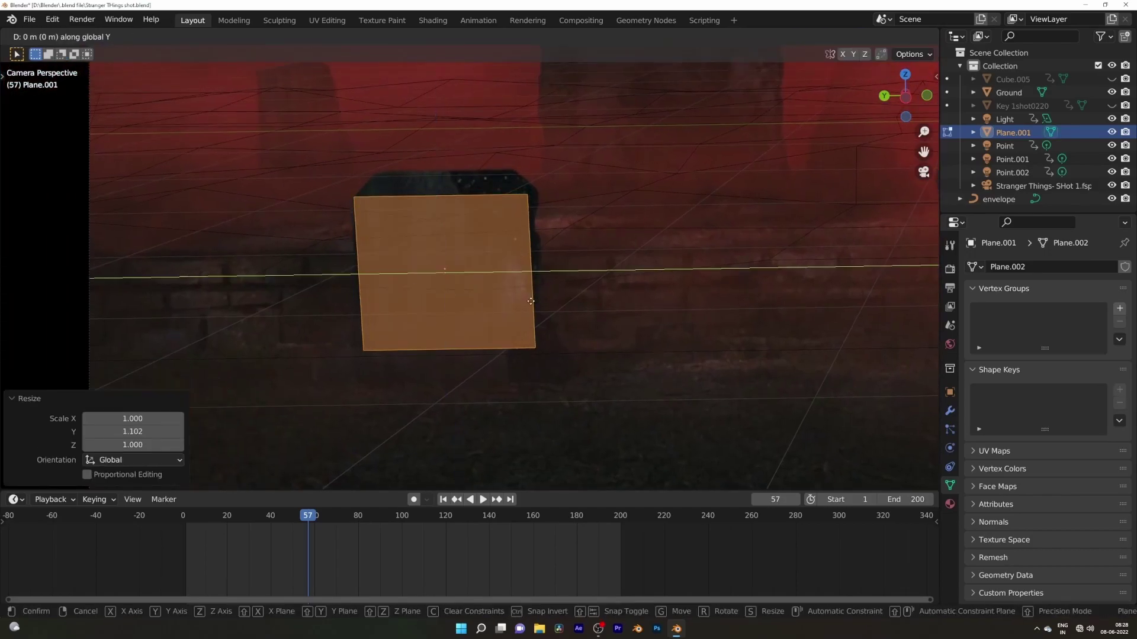
{"action": "left_click", "coordinate": [521, 329]}
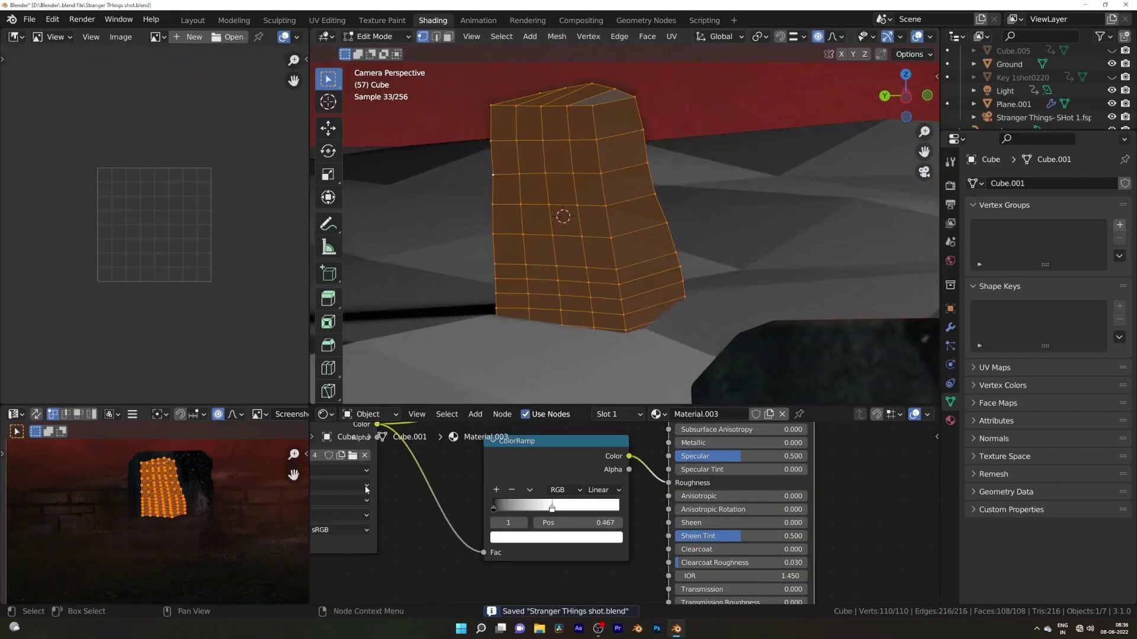
Step: Try enlarging the Cube's UV layout over the gravestone image, leave mesh editing and save the file
{"action": "key", "text": "s"}
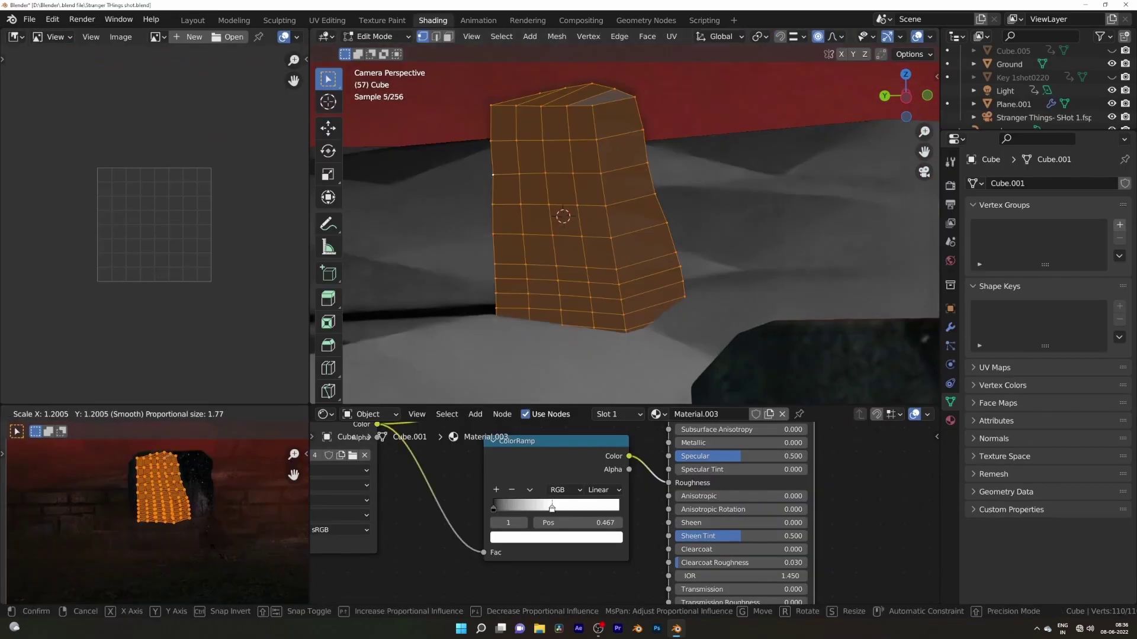
{"action": "key", "text": "Escape"}
{"action": "key", "text": "Tab"}
{"action": "key", "text": "ctrl+s"}
{"action": "scroll", "coordinate": [642, 260], "scroll_direction": "down", "scroll_amount": 5}
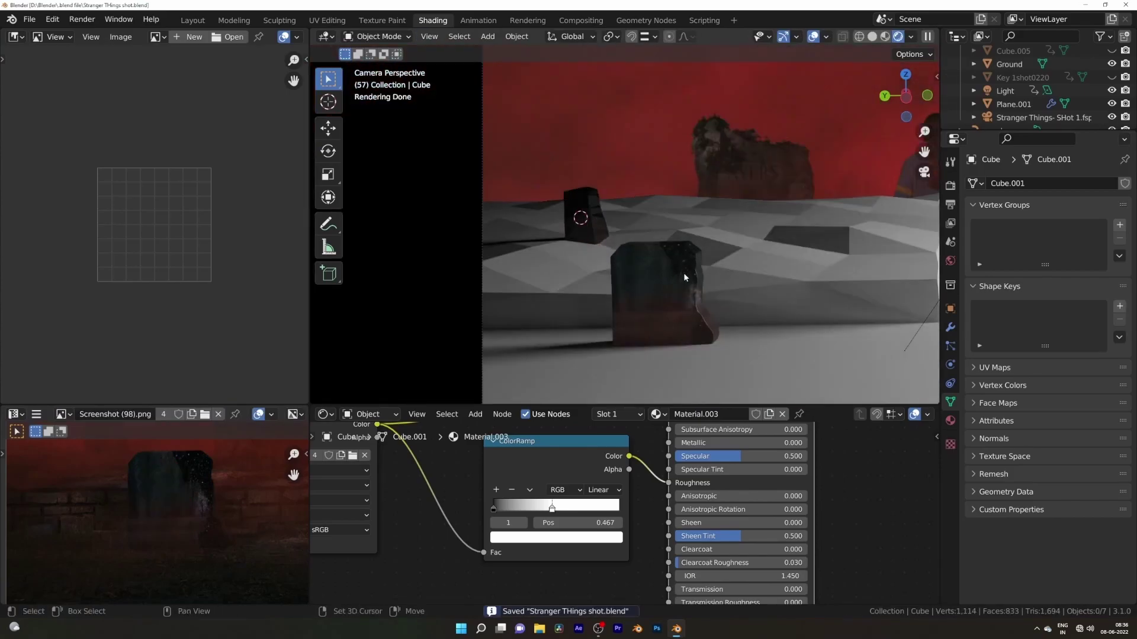
Step: Select the raised, uneven faces of Ground and scale them to 0 along Z with proportional editing
{"action": "left_click", "coordinate": [624, 244]}
{"action": "key", "text": "Tab"}
{"action": "key", "text": "KP_7"}
{"action": "scroll", "coordinate": [756, 144], "scroll_direction": "down", "scroll_amount": 4}
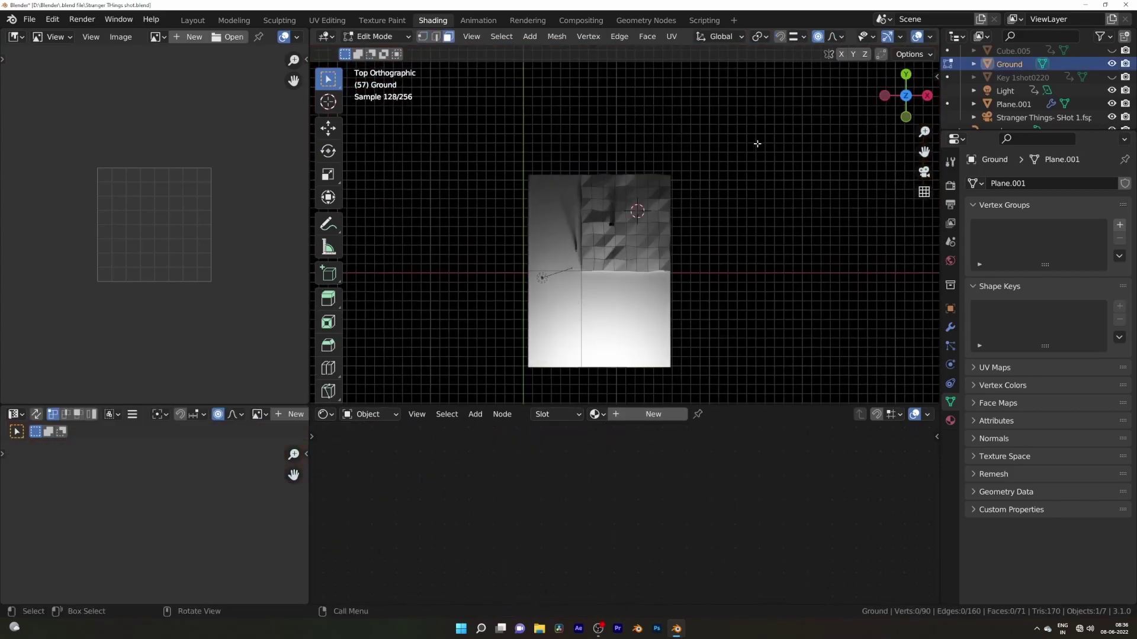
{"action": "left_click_drag", "start_coordinate": [757, 143], "coordinate": [579, 271]}
{"action": "middle_click_drag", "start_coordinate": [609, 224], "coordinate": [716, 303]}
{"action": "key", "text": "s"}
{"action": "key", "text": "z"}
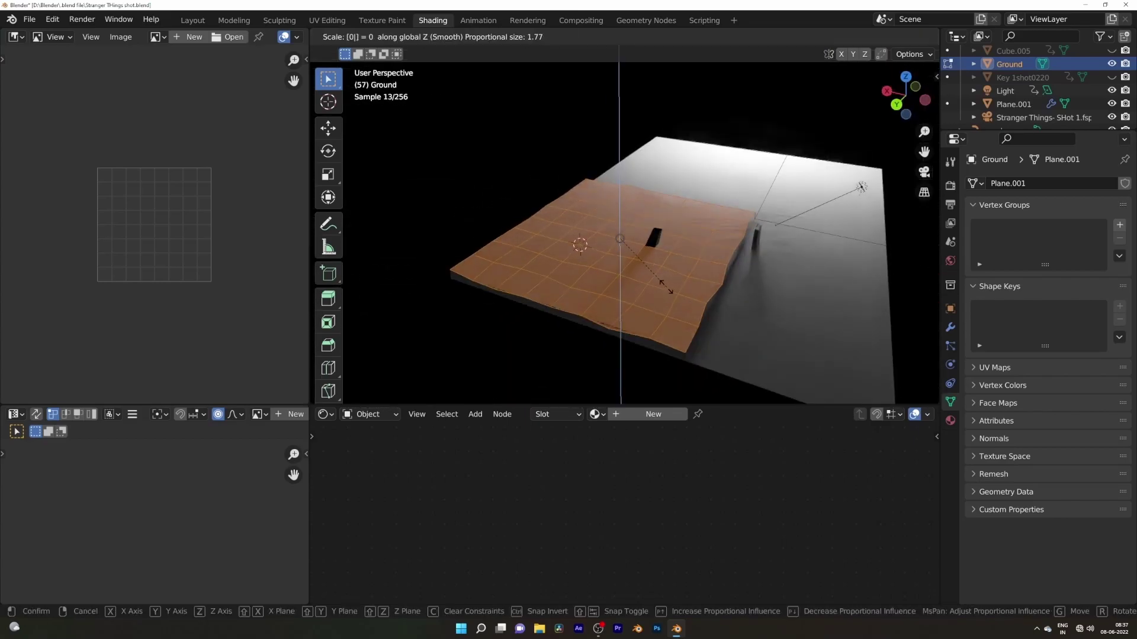
{"action": "left_click", "coordinate": [665, 287]}
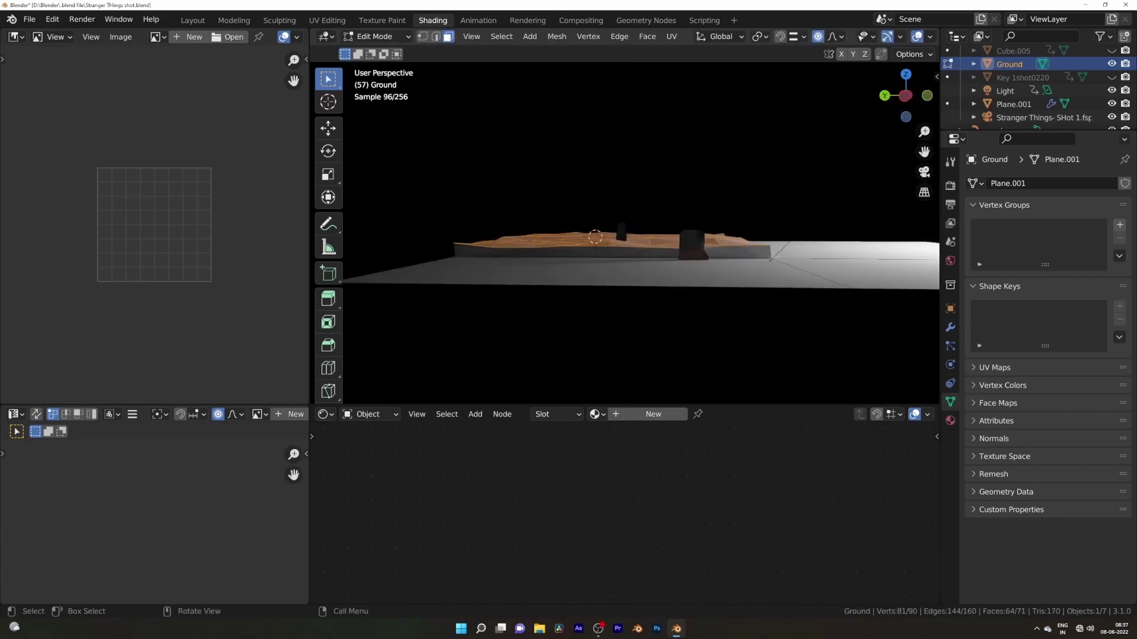
Step: Reduce the bumpiness of Ground's raised faces by scaling them down along Z, and finish editing the mesh
{"action": "key", "text": "s"}
{"action": "key", "text": "z"}
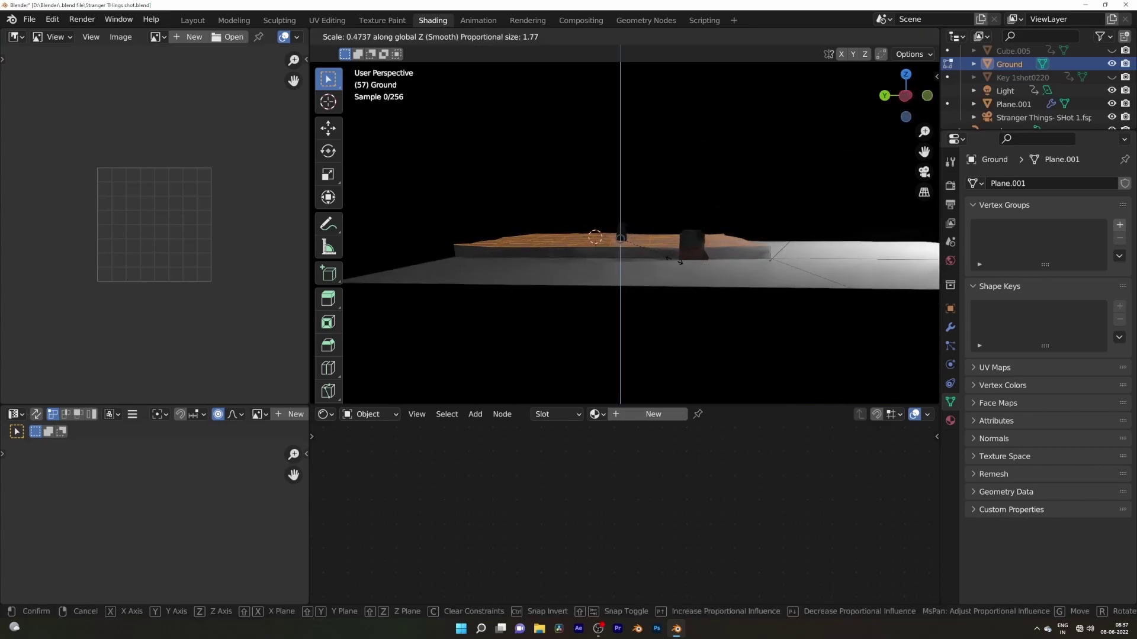
{"action": "left_click", "coordinate": [689, 258]}
{"action": "key", "text": "s"}
{"action": "key", "text": "z"}
{"action": "left_click", "coordinate": [695, 262]}
{"action": "key", "text": "ctrl+z"}
{"action": "key", "text": "s"}
{"action": "key", "text": "z"}
{"action": "left_click", "coordinate": [713, 264]}
{"action": "key", "text": "Tab"}
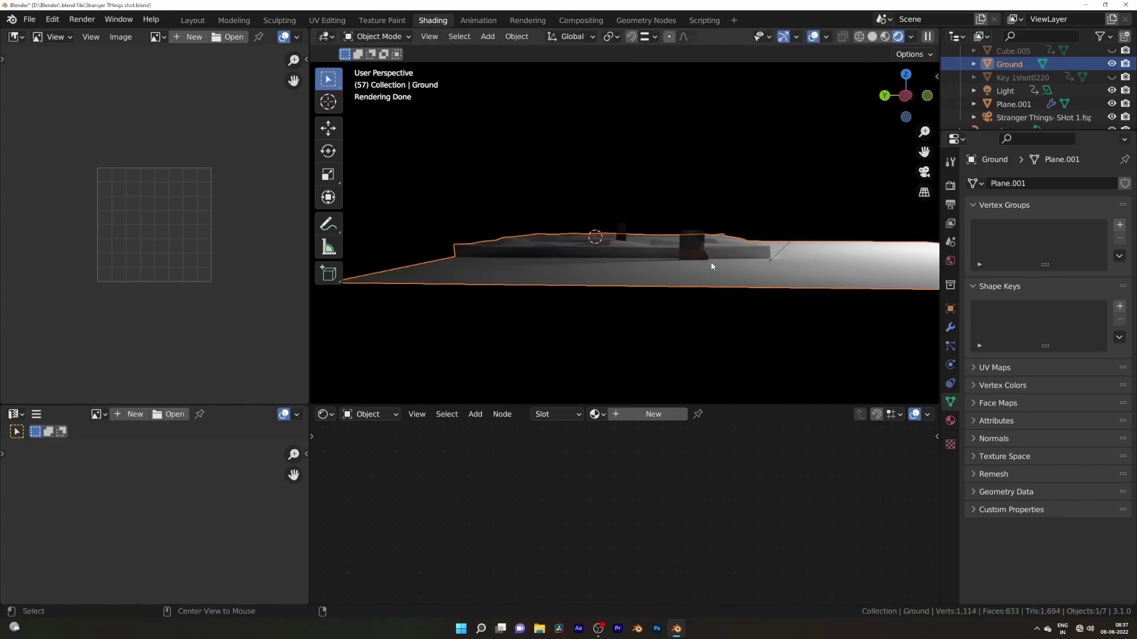
Step: Deselect everything, save the file and return to the camera view in the Layout workspace
{"action": "key", "text": "alt+a"}
{"action": "middle_click_drag", "start_coordinate": [713, 264], "coordinate": [629, 289]}
{"action": "key", "text": "ctrl+s"}
{"action": "key", "text": "KP_0"}
{"action": "left_click", "coordinate": [193, 21]}
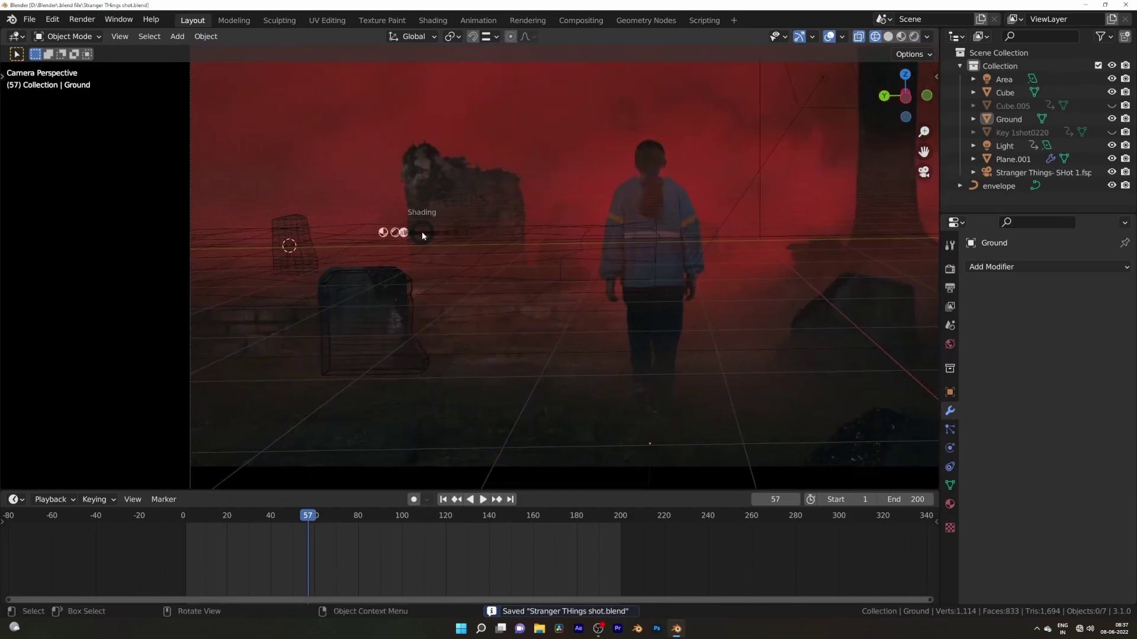
{"action": "key", "text": "shift+a"}
{"action": "key", "text": "Escape"}
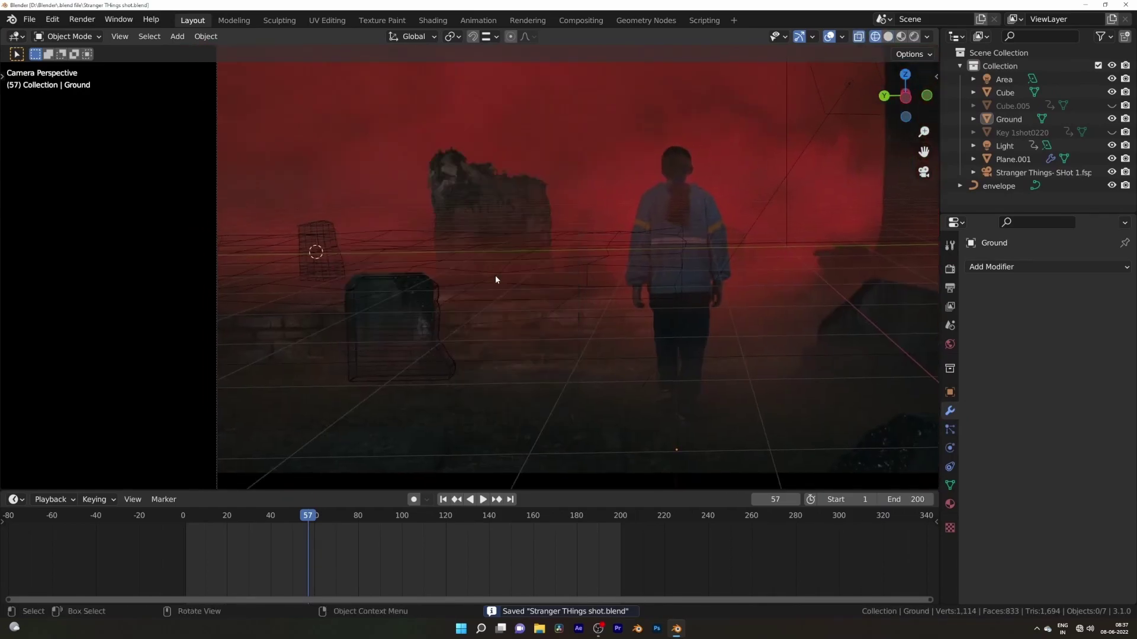
Step: Place the 3D cursor near the base of the large rear gravestone and add a 2 m plane there
{"action": "left_click", "coordinate": [482, 274]}
{"action": "key", "text": "shift+s"}
{"action": "left_click", "coordinate": [467, 345]}
{"action": "key", "text": "shift+a"}
{"action": "left_click", "coordinate": [487, 45]}
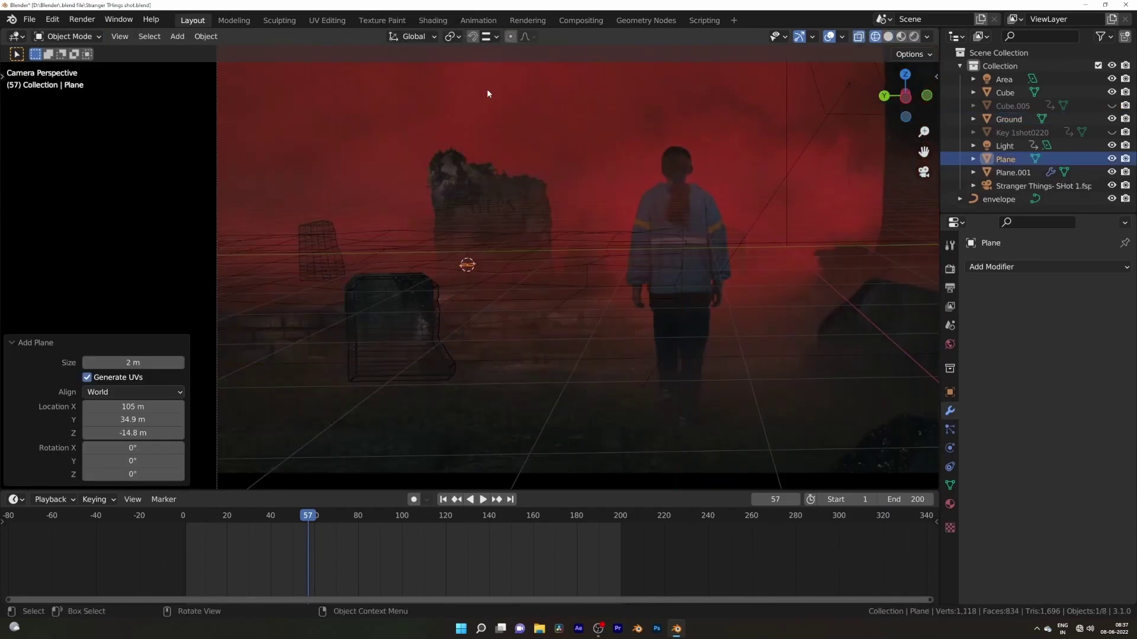
Step: Lower the new plane about 3.7 m along Z and save the file
{"action": "key", "text": "g"}
{"action": "key", "text": "z"}
{"action": "left_click", "coordinate": [548, 308]}
{"action": "key", "text": "ctrl+s"}
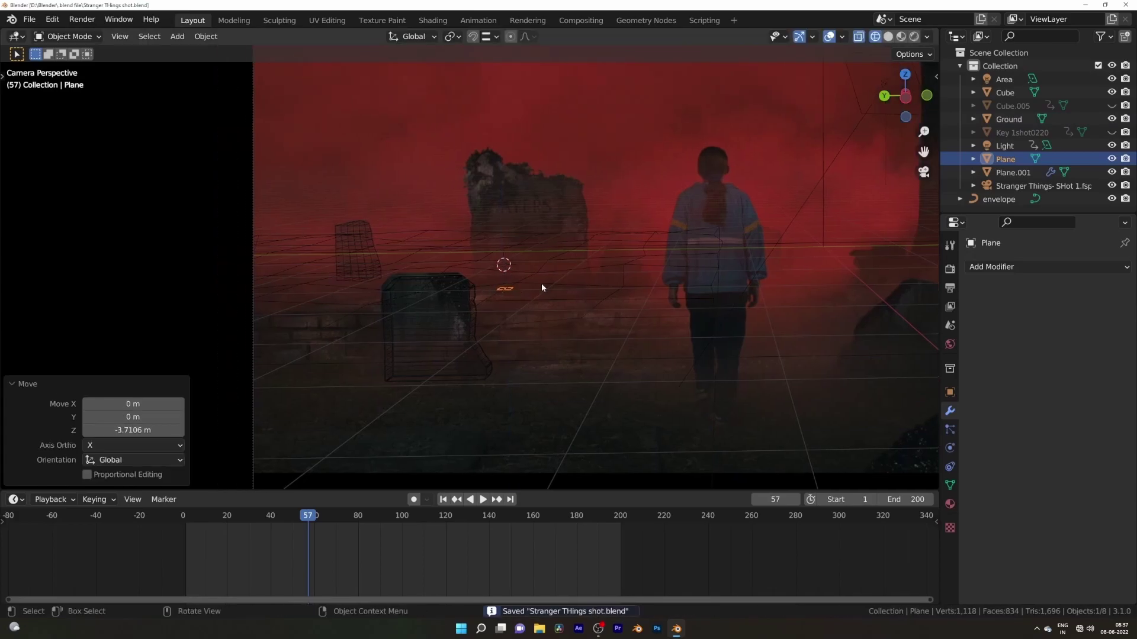
Step: Stretch the new plane's mesh along Y into a long strip and return to Object Mode
{"action": "key", "text": "Tab"}
{"action": "key", "text": "s"}
{"action": "key", "text": "x"}
{"action": "key", "text": "y"}
{"action": "left_click", "coordinate": [586, 278]}
{"action": "key", "text": "g"}
{"action": "right_click", "coordinate": [586, 279]}
{"action": "key", "text": "Tab"}
Step: Shift the strip along Y until it sits beneath the large rear gravestone, and save the file
{"action": "key", "text": "g"}
{"action": "key", "text": "y"}
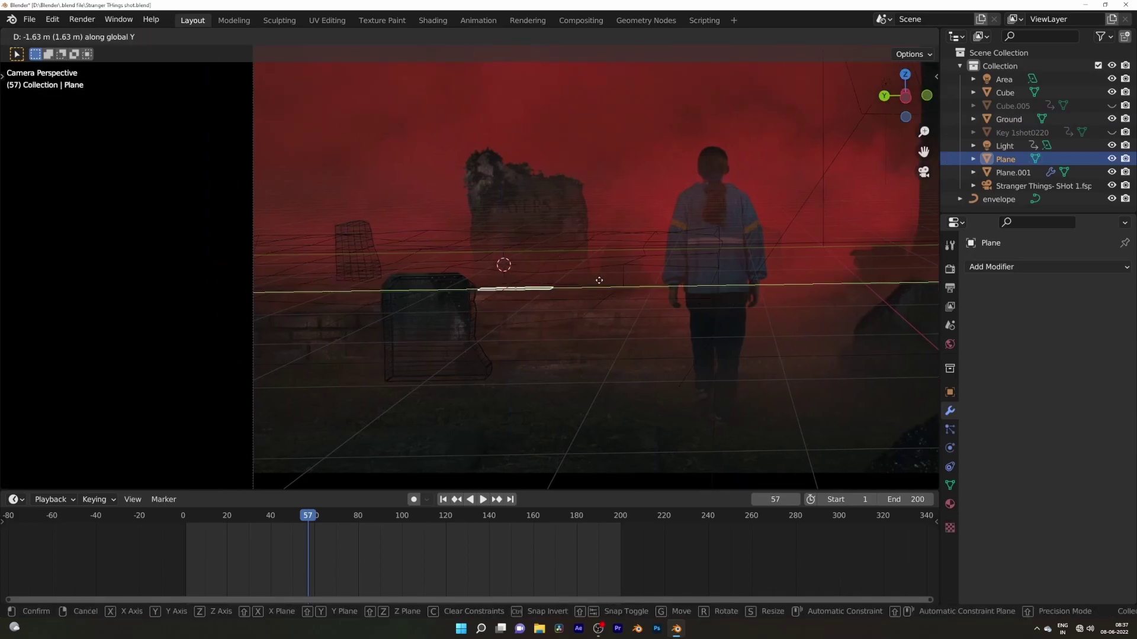
{"action": "left_click", "coordinate": [599, 280]}
{"action": "key", "text": "g"}
{"action": "key", "text": "y"}
{"action": "left_click", "coordinate": [604, 285]}
{"action": "key", "text": "g"}
{"action": "key", "text": "y"}
{"action": "left_click", "coordinate": [612, 292]}
{"action": "key", "text": "ctrl+s"}
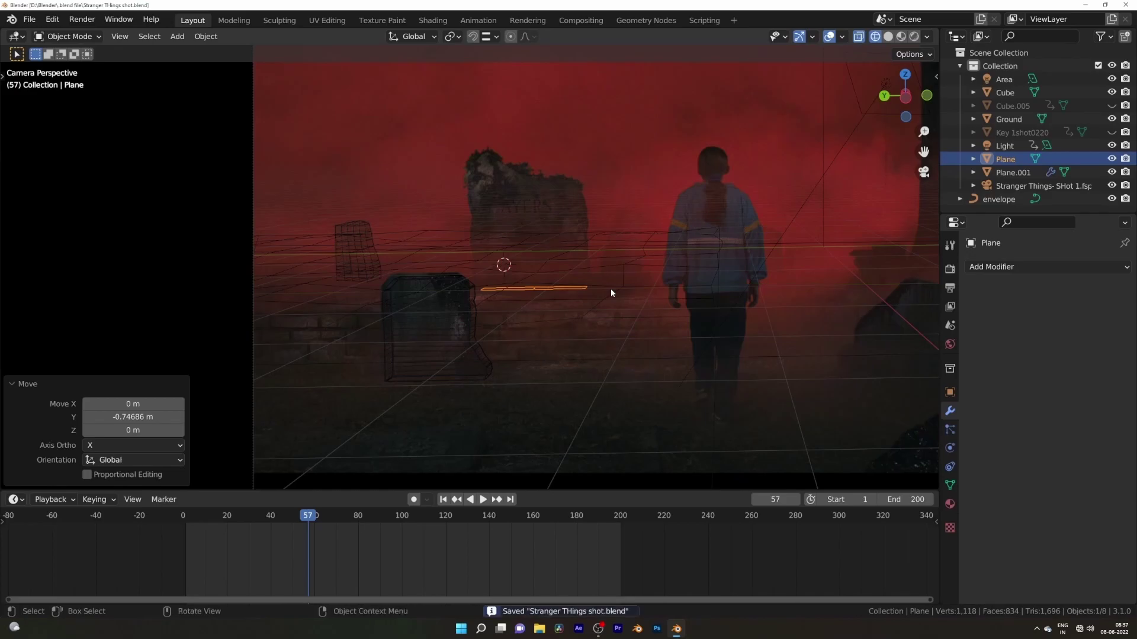
Step: Enable proportional editing and scale the strip's mesh to about 1.12 along Y
{"action": "key", "text": "o"}
{"action": "key", "text": "s"}
{"action": "key", "text": "y"}
{"action": "left_click", "coordinate": [619, 289]}
{"action": "key", "text": "e"}
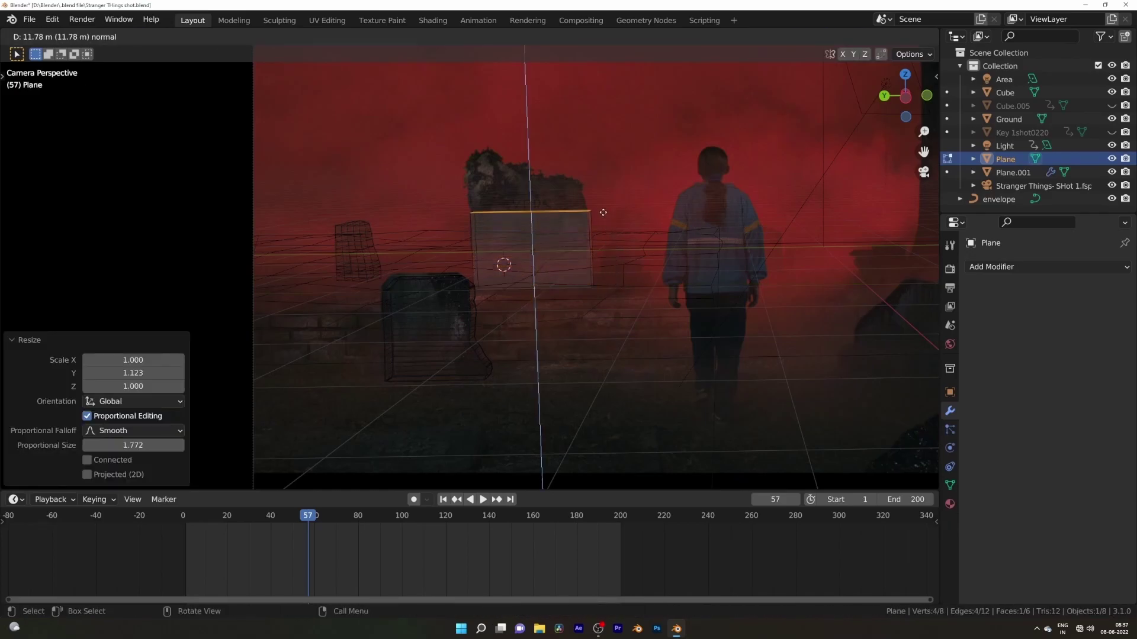
{"action": "left_click", "coordinate": [598, 183]}
{"action": "key", "text": "ctrl+z"}
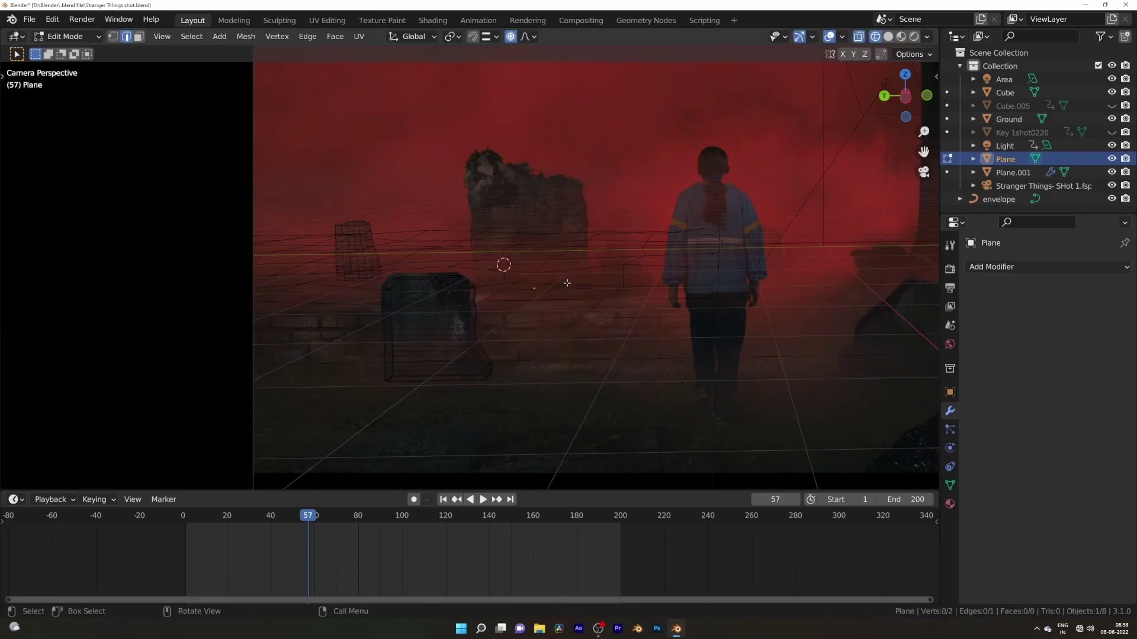
Step: Extrude the remaining edge about 21 m upward along Z to cover the large rear gravestone, and save the file
{"action": "key", "text": "e"}
{"action": "key", "text": "z"}
{"action": "left_click", "coordinate": [567, 246]}
{"action": "key", "text": "ctrl+s"}
Step: Add 12 evenly spaced horizontal loop cuts to the upright plane without sliding them
{"action": "scroll", "coordinate": [566, 246], "scroll_direction": "up", "scroll_amount": 1}
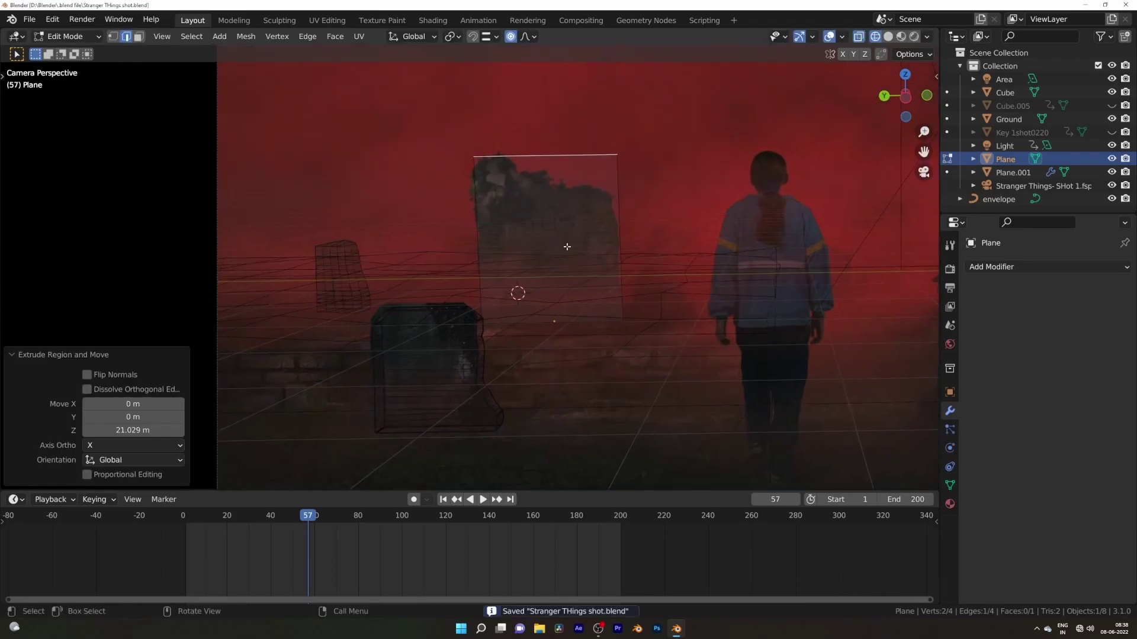
{"action": "scroll", "coordinate": [566, 246], "scroll_direction": "up", "scroll_amount": 2}
{"action": "key", "text": "ctrl+r"}
{"action": "scroll", "coordinate": [647, 312], "scroll_direction": "up", "scroll_amount": 11}
{"action": "left_click", "coordinate": [647, 312]}
{"action": "right_click", "coordinate": [647, 312]}
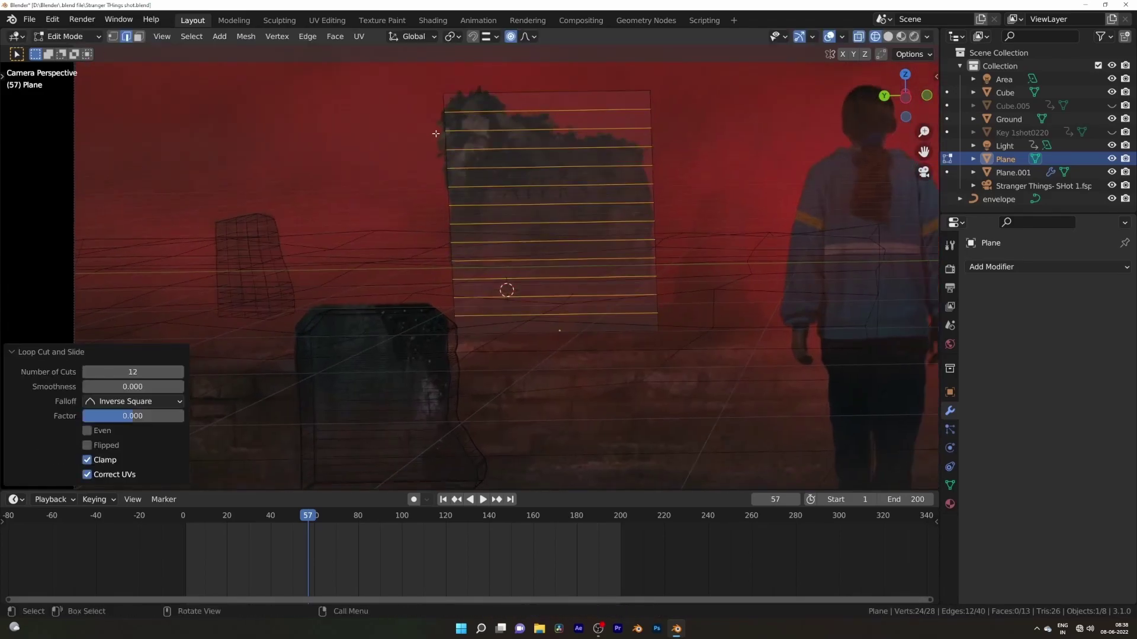
Step: Move the upright plane's two upper corner vertices inward toward the large gravestone's outline
{"action": "key", "text": "1"}
{"action": "left_click", "coordinate": [444, 94]}
{"action": "key", "text": "g"}
{"action": "left_click", "coordinate": [451, 102]}
{"action": "left_click", "coordinate": [652, 94]}
{"action": "key", "text": "g"}
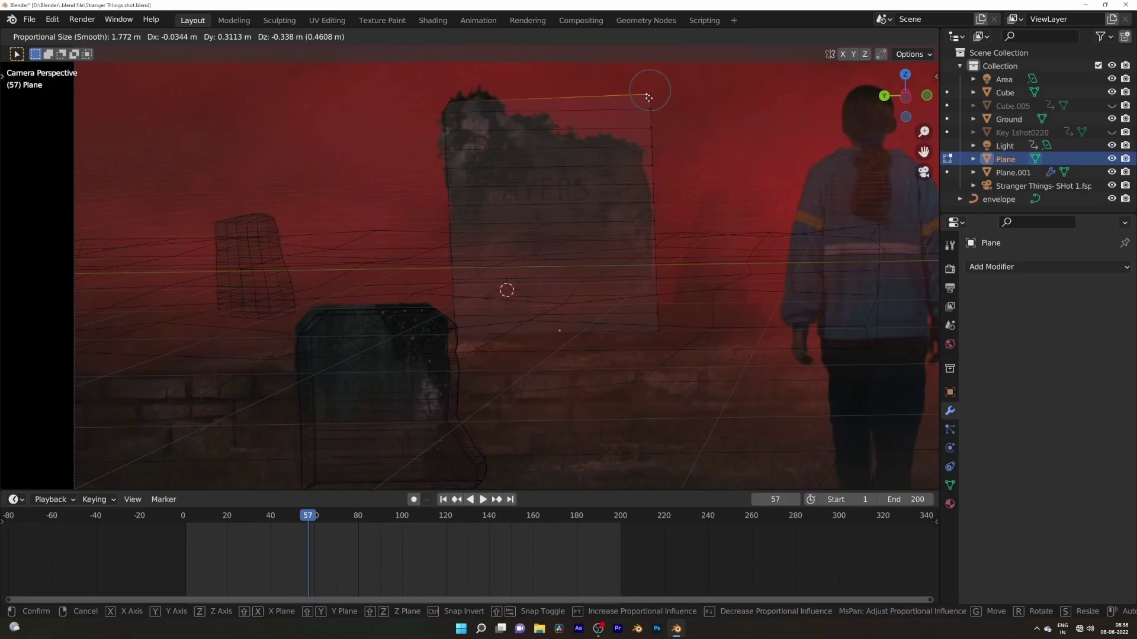
{"action": "scroll", "coordinate": [648, 98], "scroll_direction": "down", "scroll_amount": 20}
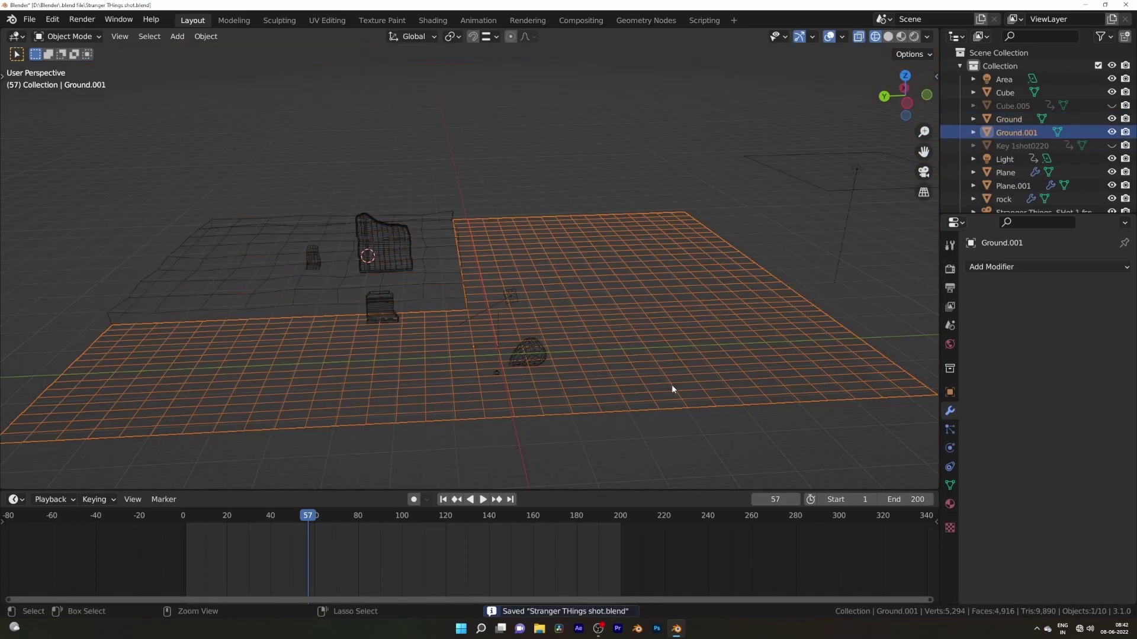
Step: Add a Displace modifier to Ground.001 with a new Clouds texture and increase the texture's size
{"action": "left_click", "coordinate": [991, 267]}
{"action": "left_click", "coordinate": [915, 443]}
{"action": "left_click", "coordinate": [1119, 339]}
{"action": "left_click", "coordinate": [1063, 309]}
{"action": "left_click", "coordinate": [1024, 350]}
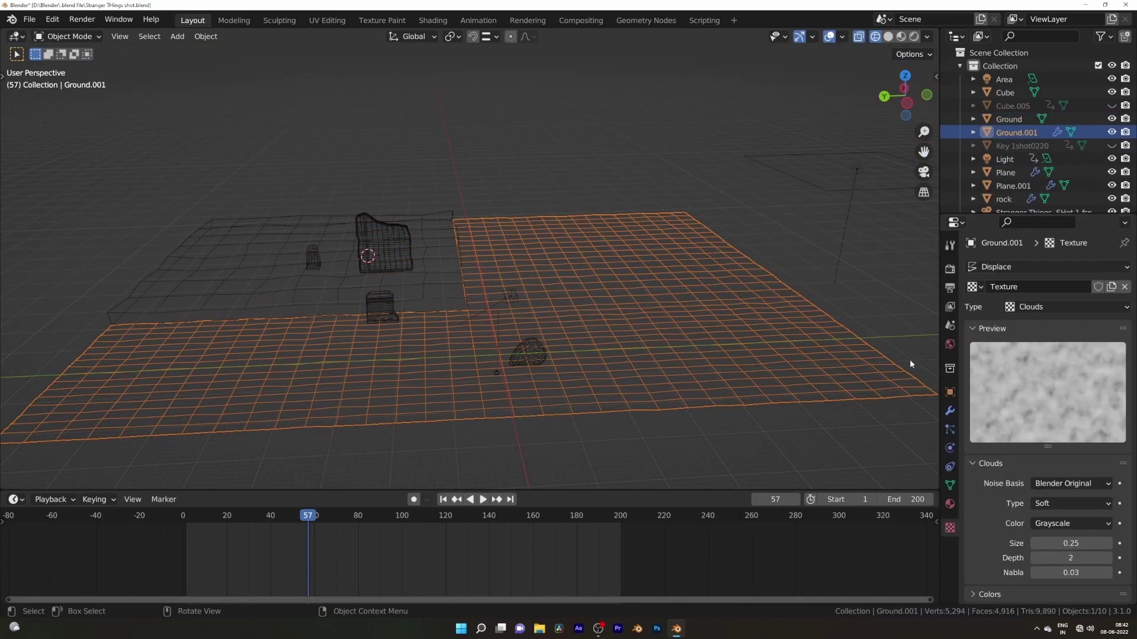
{"action": "left_click_drag", "start_coordinate": [1060, 543], "coordinate": [1101, 543]}
Step: Set the Displace strength to 9.4 and add a Subdivision Surface modifier to Ground.001
{"action": "left_click", "coordinate": [949, 410]}
{"action": "left_click_drag", "start_coordinate": [1058, 403], "coordinate": [1108, 402]}
{"action": "left_click", "coordinate": [1048, 296]}
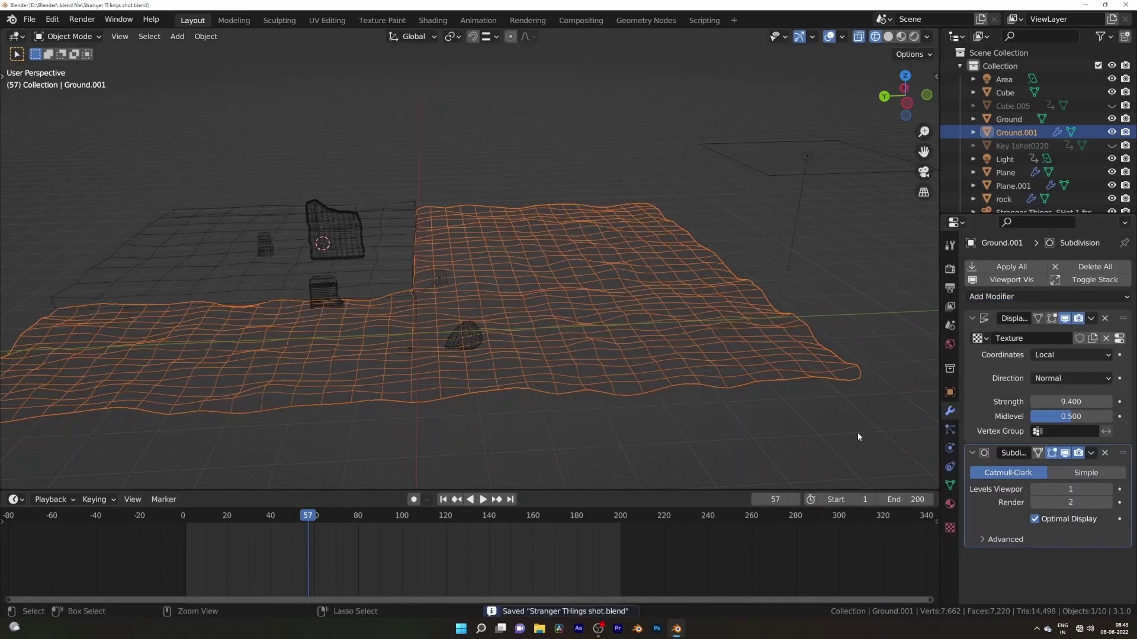
Step: Duplicate the Displace modifier on Ground.001 and return to the camera view
{"action": "left_click", "coordinate": [1091, 318]}
{"action": "left_click", "coordinate": [1060, 370]}
{"action": "left_click", "coordinate": [620, 357]}
{"action": "key", "text": "KP_0"}
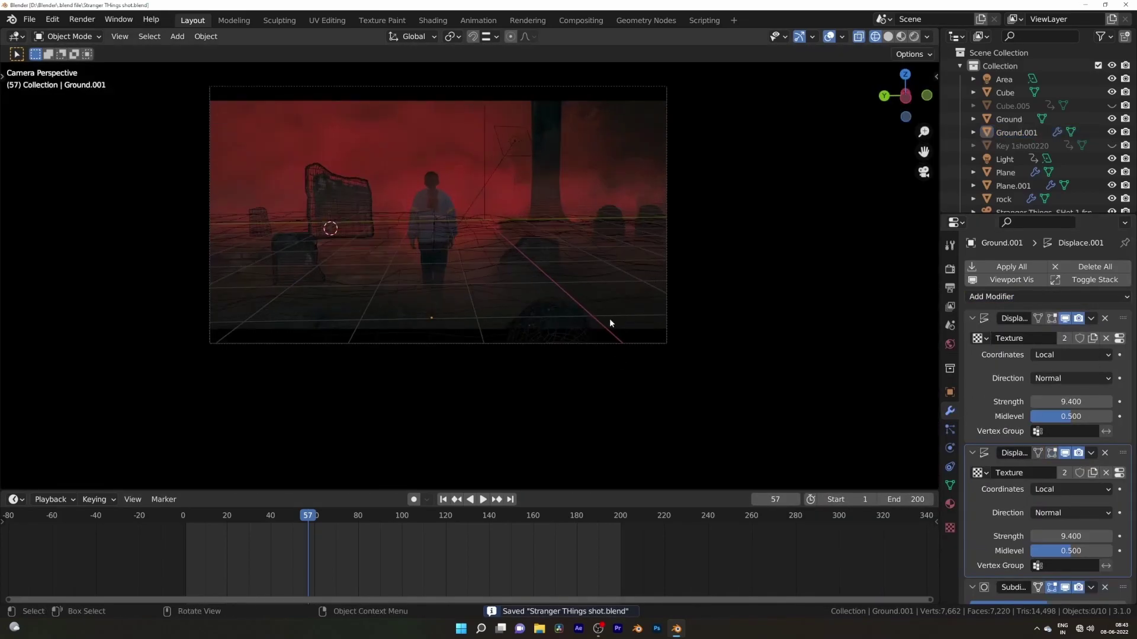
Step: Move a face of Ground.001 near the small distant gravestones, using a larger proportional editing influence
{"action": "key", "text": "Tab"}
{"action": "left_click", "coordinate": [613, 237]}
{"action": "key", "text": "g"}
{"action": "scroll", "coordinate": [613, 234], "scroll_direction": "down", "scroll_amount": 15}
{"action": "left_click", "coordinate": [616, 218]}
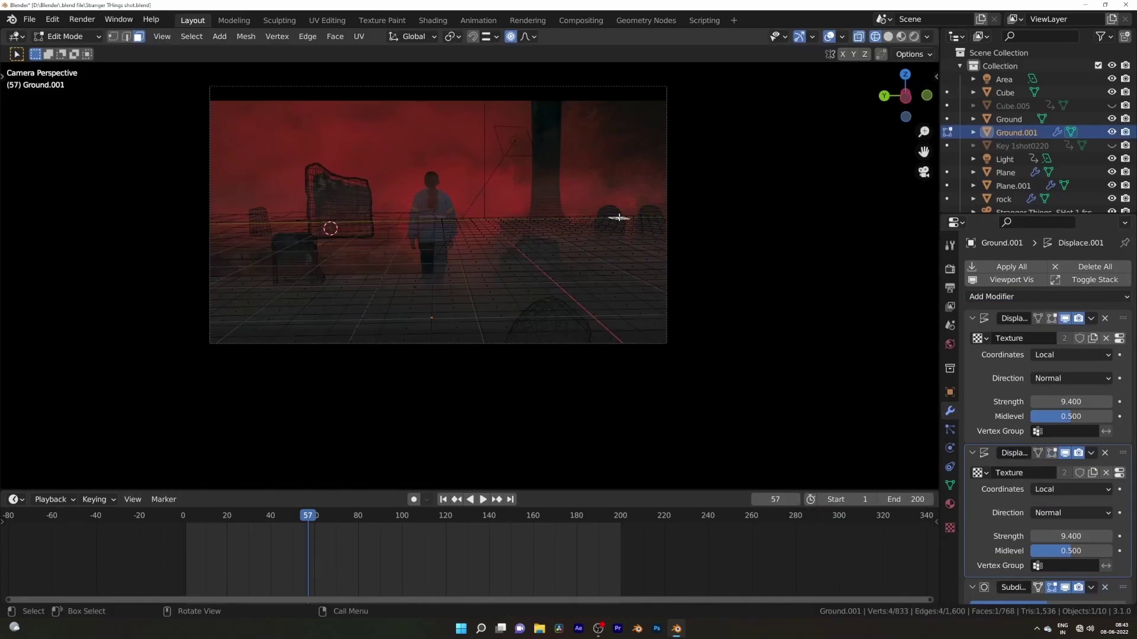
{"action": "key", "text": "g"}
{"action": "left_click", "coordinate": [615, 214]}
Step: Reshape more of Ground.001 by moving faces at the far and side areas with proportional editing
{"action": "left_click", "coordinate": [561, 218]}
{"action": "key", "text": "g"}
{"action": "scroll", "coordinate": [663, 299], "scroll_direction": "up", "scroll_amount": 9}
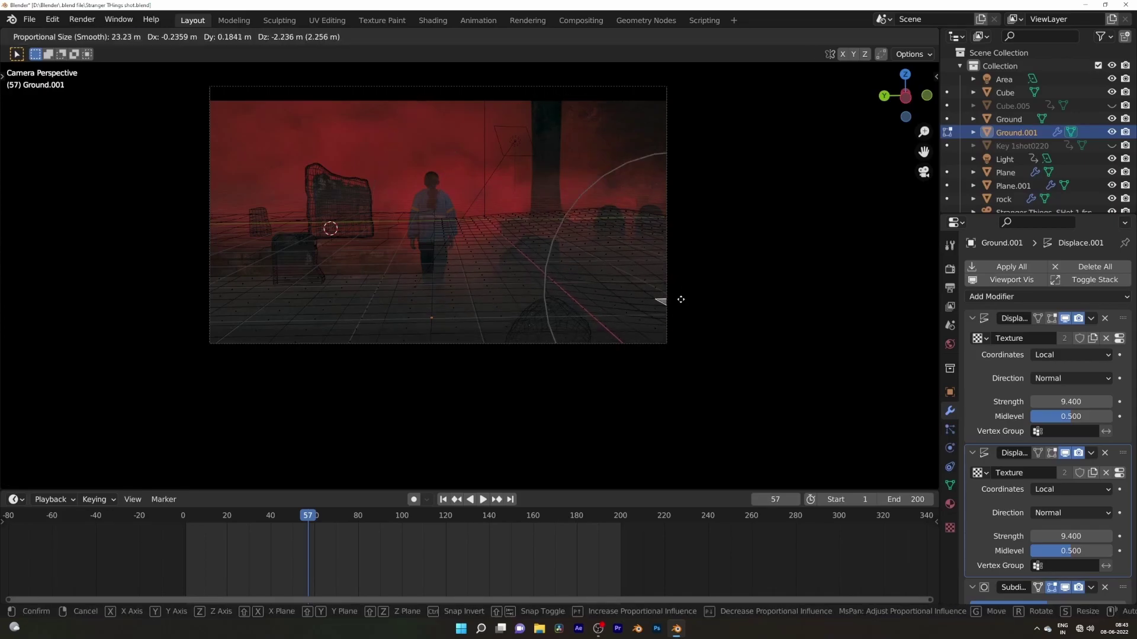
{"action": "left_click", "coordinate": [289, 323]}
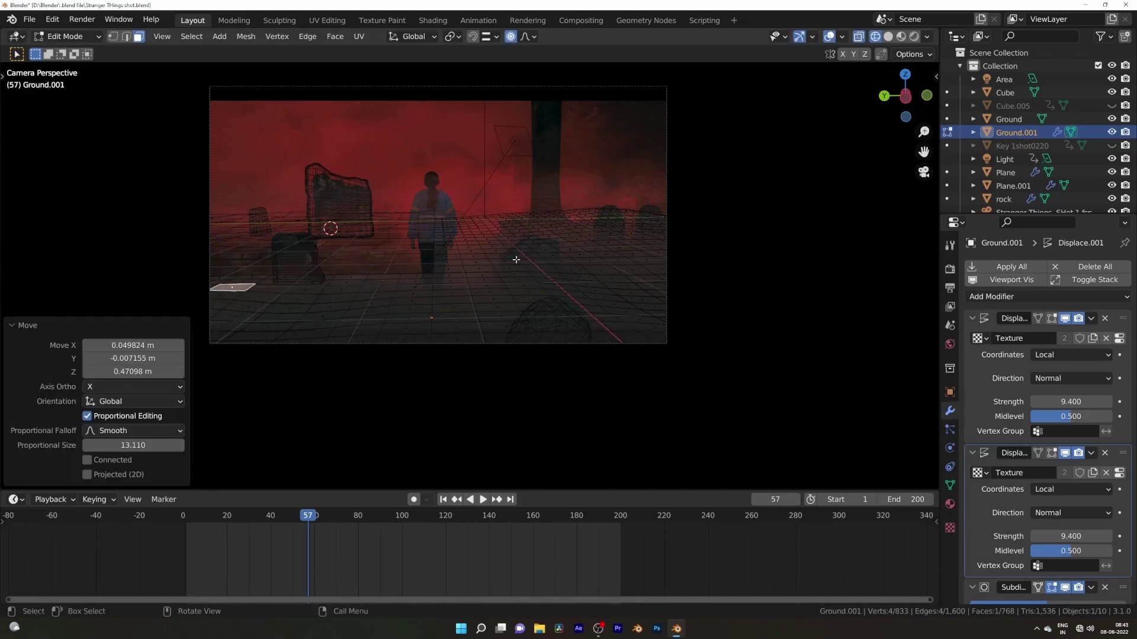
{"action": "key", "text": "g"}
{"action": "key", "text": "Escape"}
Step: Preview the scene in rendered shading and select a loop across the foreground of Ground.001 for editing
{"action": "key", "text": "Tab"}
{"action": "key", "text": "shift+z"}
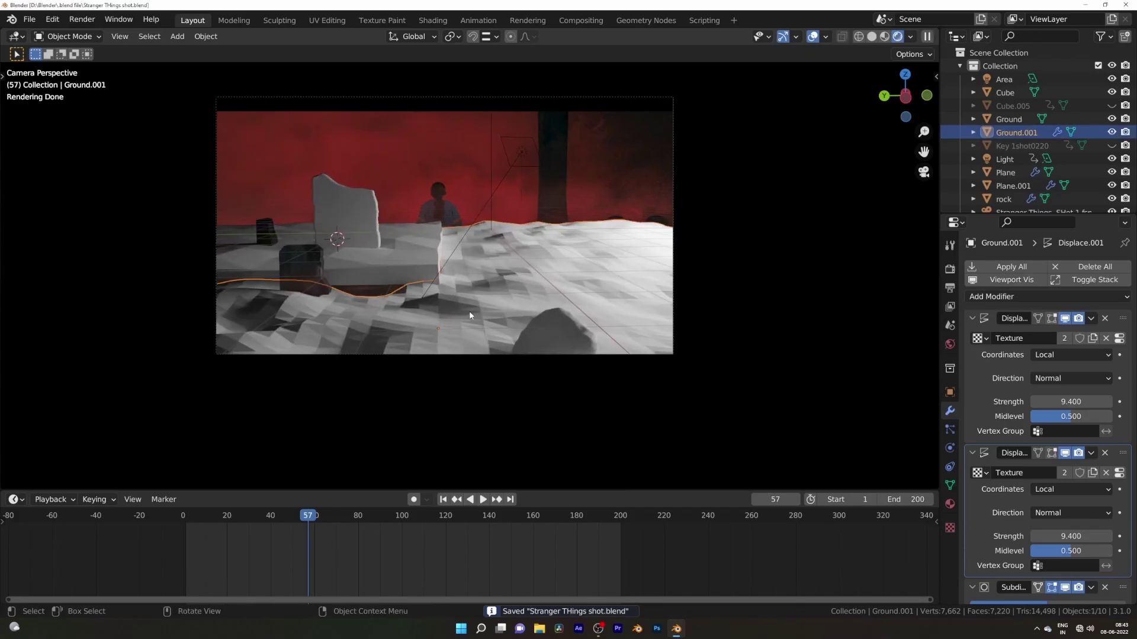
{"action": "key", "text": "Tab"}
{"action": "left_click", "coordinate": [428, 331], "text": "alt"}
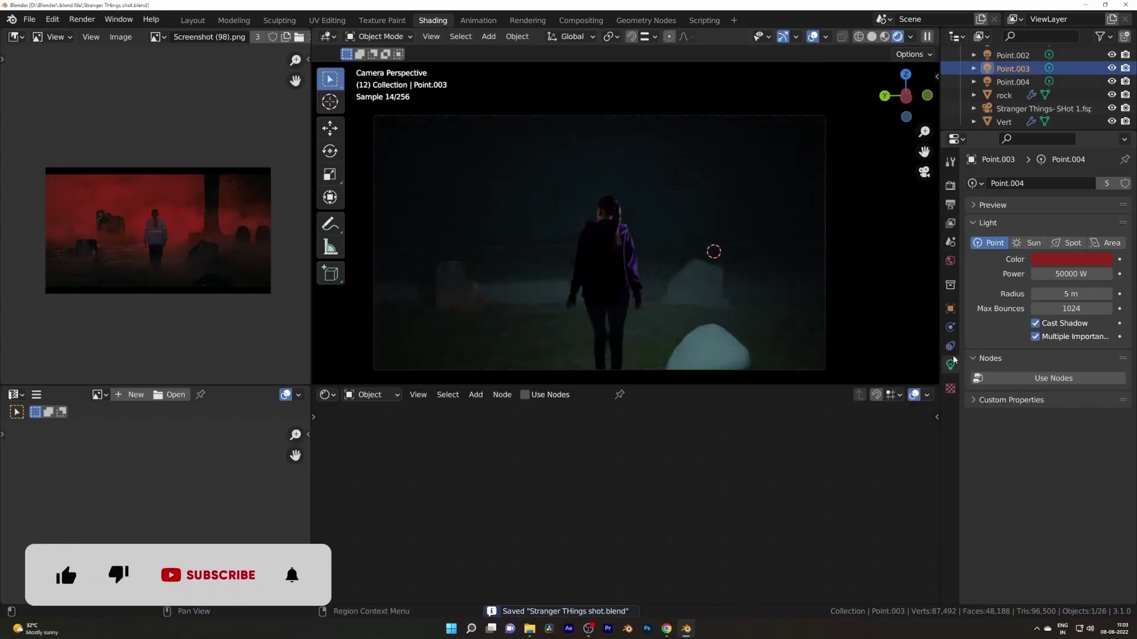
Step: Set the Volume Scatter density of the fog volume Cube.005 to 0.5 and save the file
{"action": "left_click", "coordinate": [743, 228]}
{"action": "left_click", "coordinate": [774, 210]}
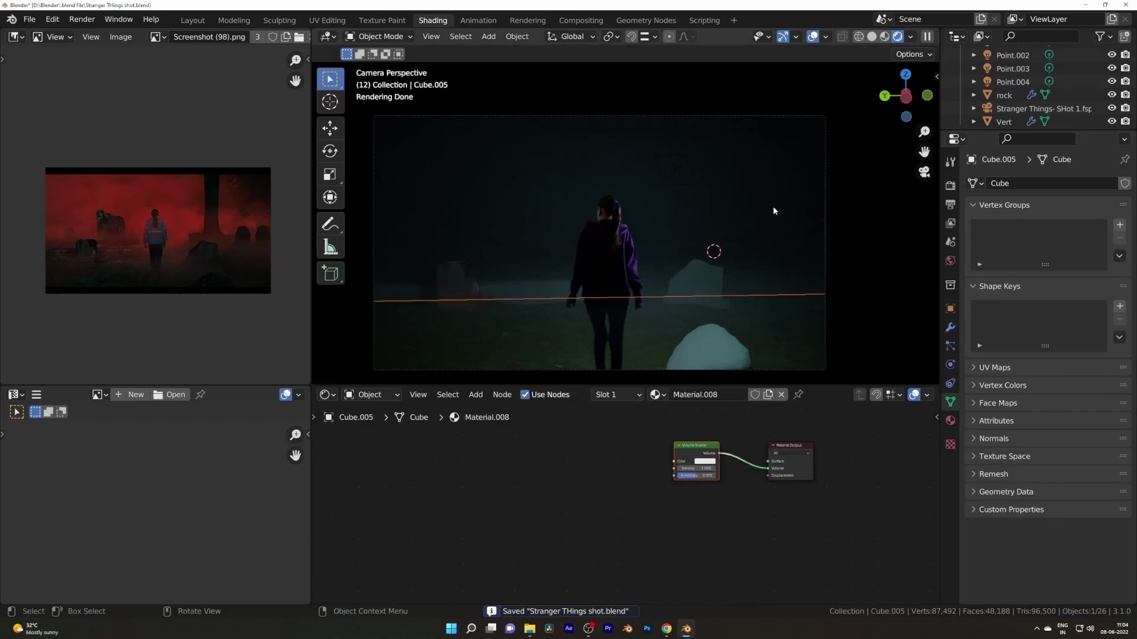
{"action": "scroll", "coordinate": [665, 503], "scroll_direction": "up", "scroll_amount": 2}
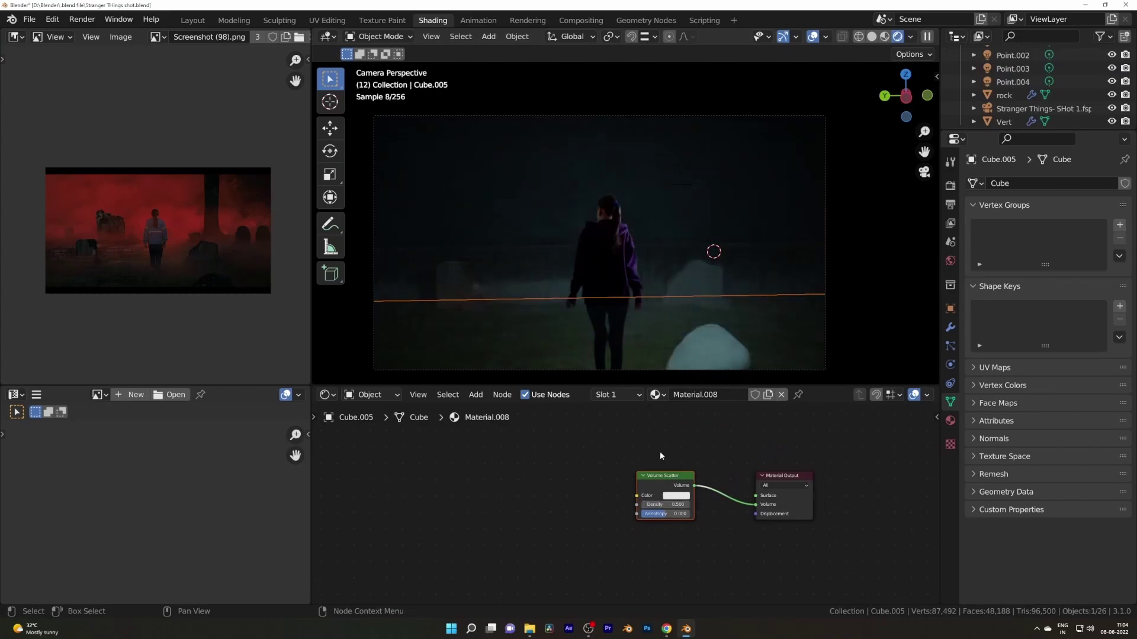
{"action": "key", "text": "ctrl+s"}
Step: Select the red point light Point.003 below the tree in wireframe shading and raise the brightness of its color
{"action": "middle_click_drag", "start_coordinate": [641, 286], "coordinate": [675, 197]}
{"action": "scroll", "coordinate": [711, 233], "scroll_direction": "down", "scroll_amount": 3}
{"action": "key", "text": "z"}
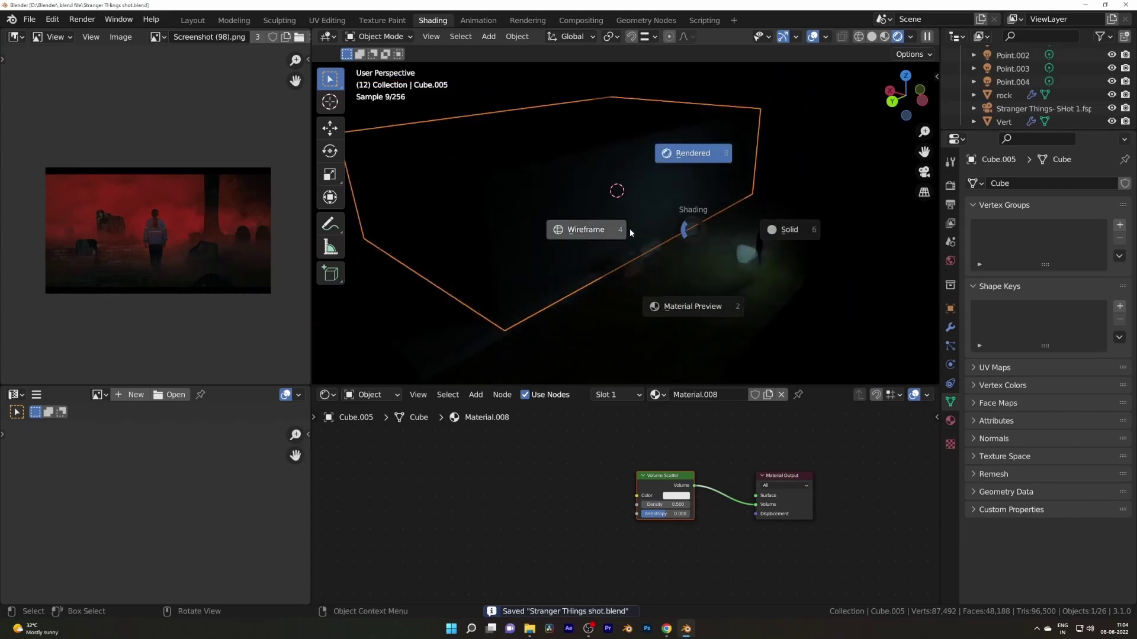
{"action": "left_click", "coordinate": [580, 195]}
{"action": "left_click", "coordinate": [588, 176]}
{"action": "left_click", "coordinate": [587, 173]}
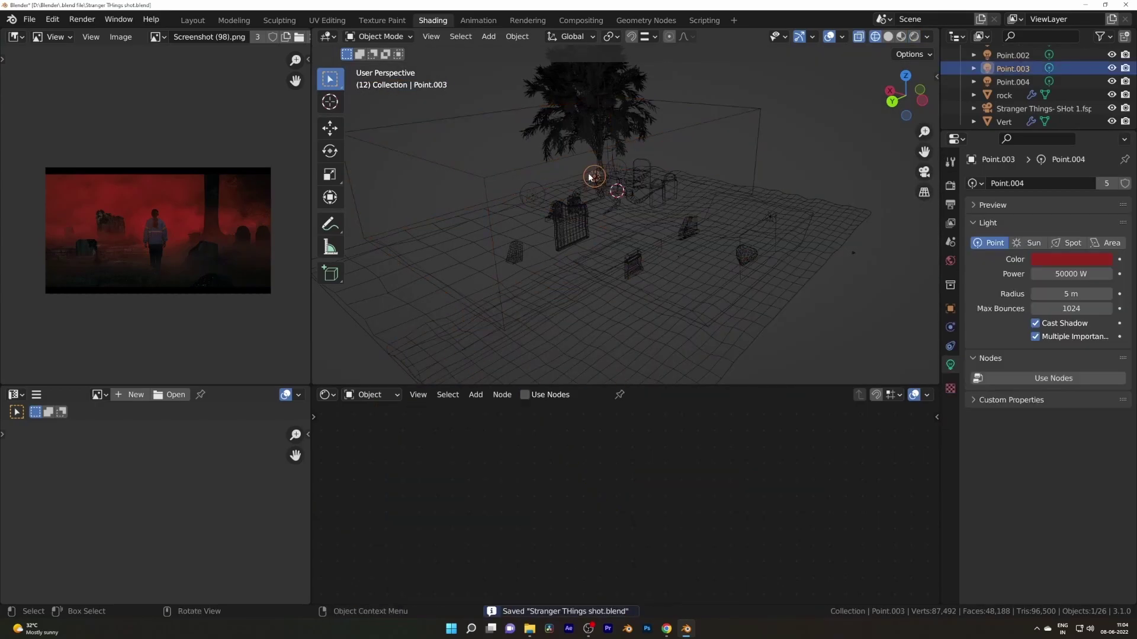
{"action": "left_click", "coordinate": [1060, 255]}
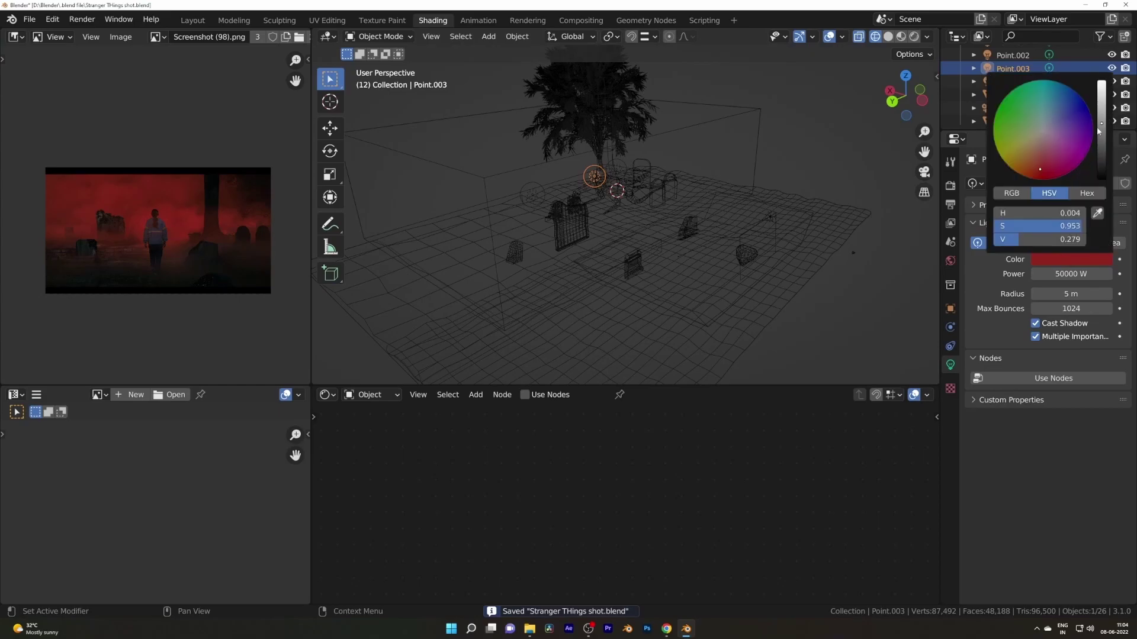
{"action": "left_click_drag", "start_coordinate": [1098, 130], "coordinate": [1098, 87]}
Step: Preview the graveyard in rendered shading to check the lighting
{"action": "key", "text": "z"}
{"action": "left_click", "coordinate": [669, 230]}
{"action": "left_click", "coordinate": [668, 186]}
{"action": "key", "text": "z"}
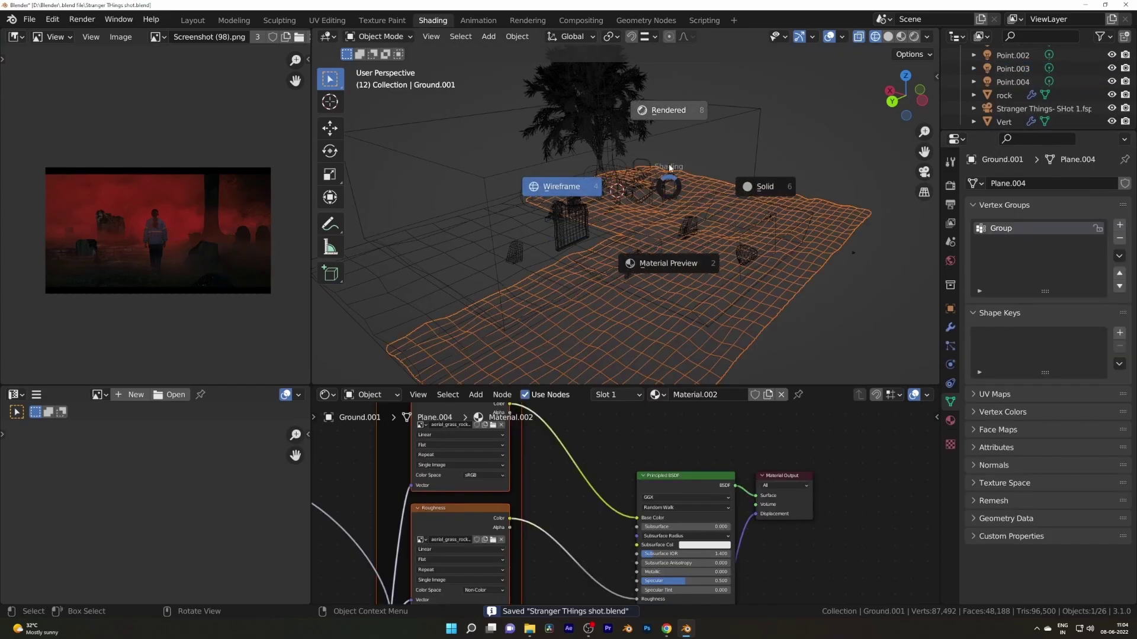
{"action": "left_click", "coordinate": [654, 162]}
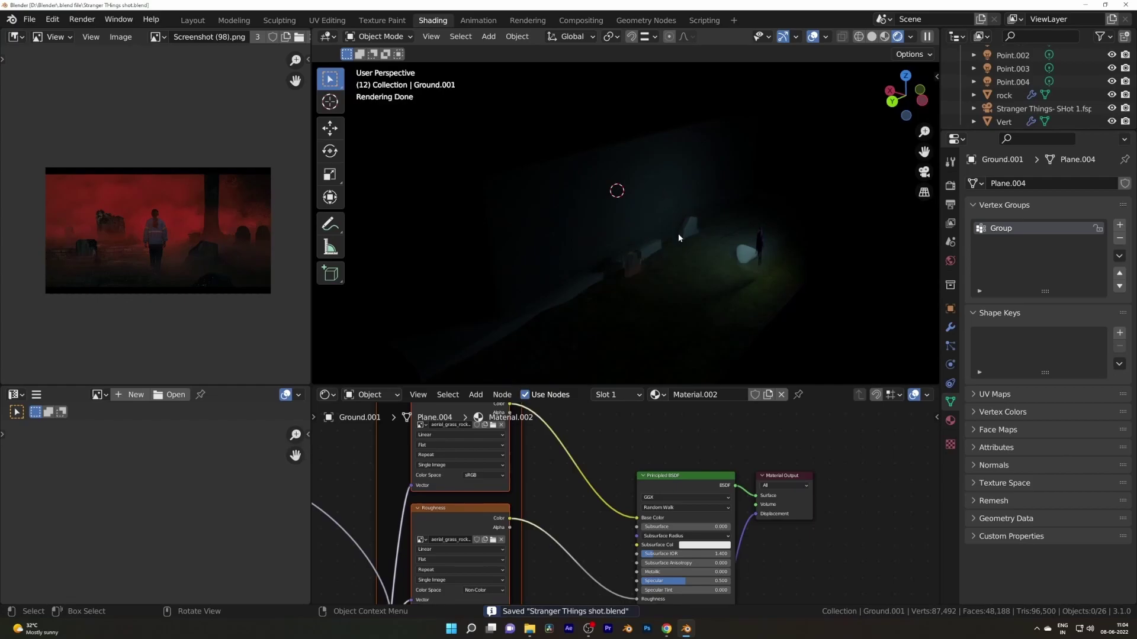
{"action": "key", "text": "z"}
{"action": "left_click", "coordinate": [710, 234]}
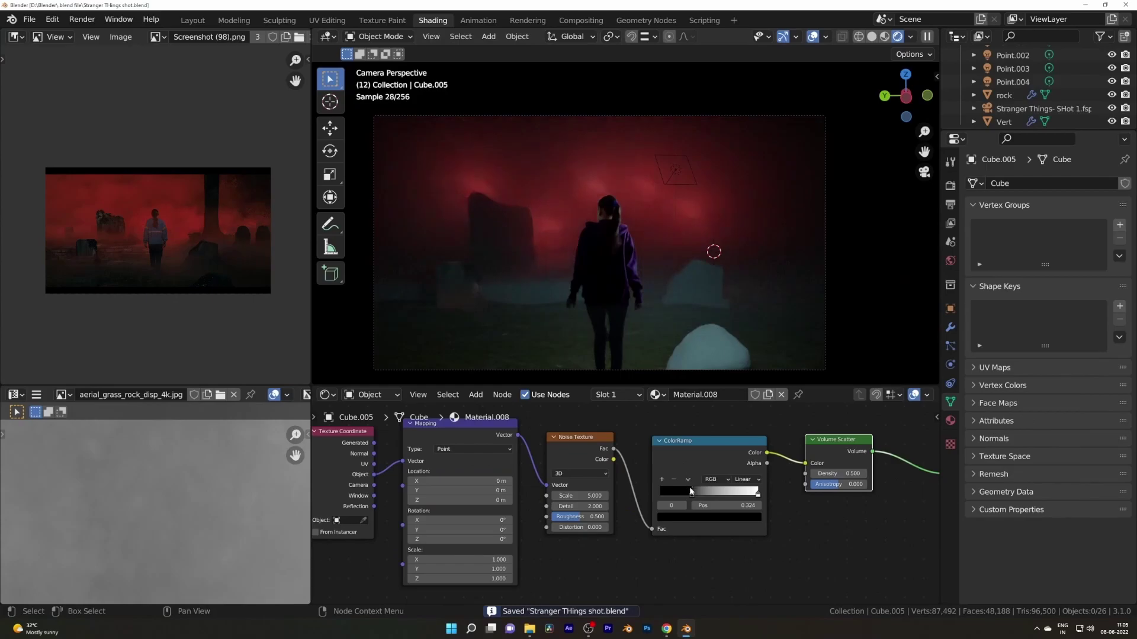
Step: Shift the black stop of the ColorRamp in the fog volume Cube.005's material to position 0.358
{"action": "left_click_drag", "start_coordinate": [692, 493], "coordinate": [697, 498]}
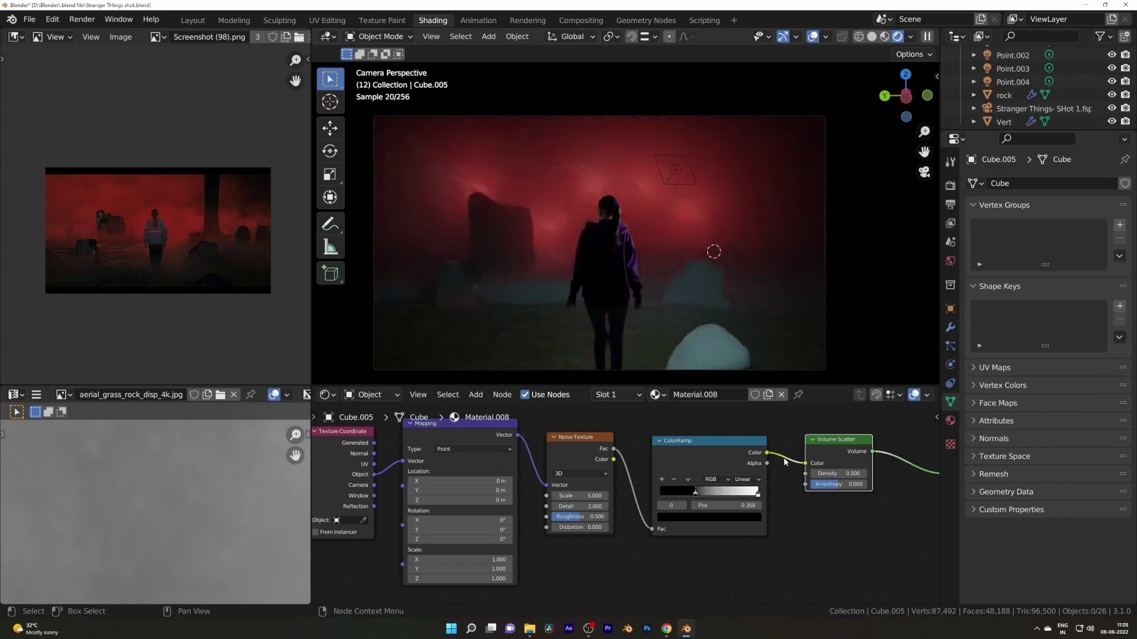
{"action": "scroll", "coordinate": [784, 462], "scroll_direction": "down", "scroll_amount": 1}
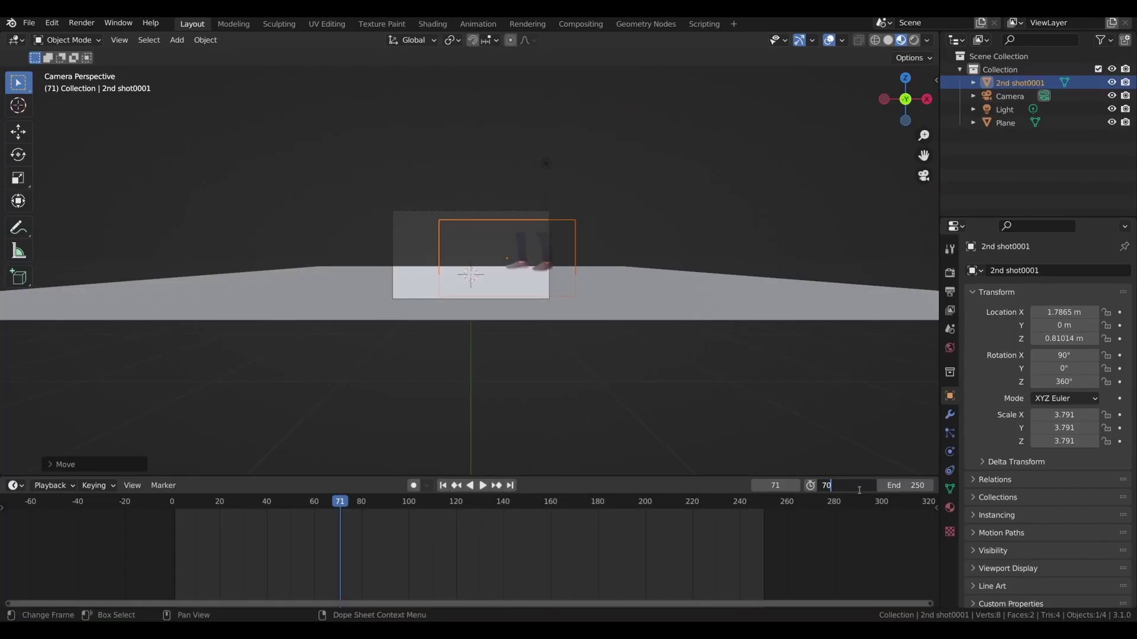
Step: Set the start frame of the second shot's scene to 70 and play the walking footage
{"action": "key", "text": "Return"}
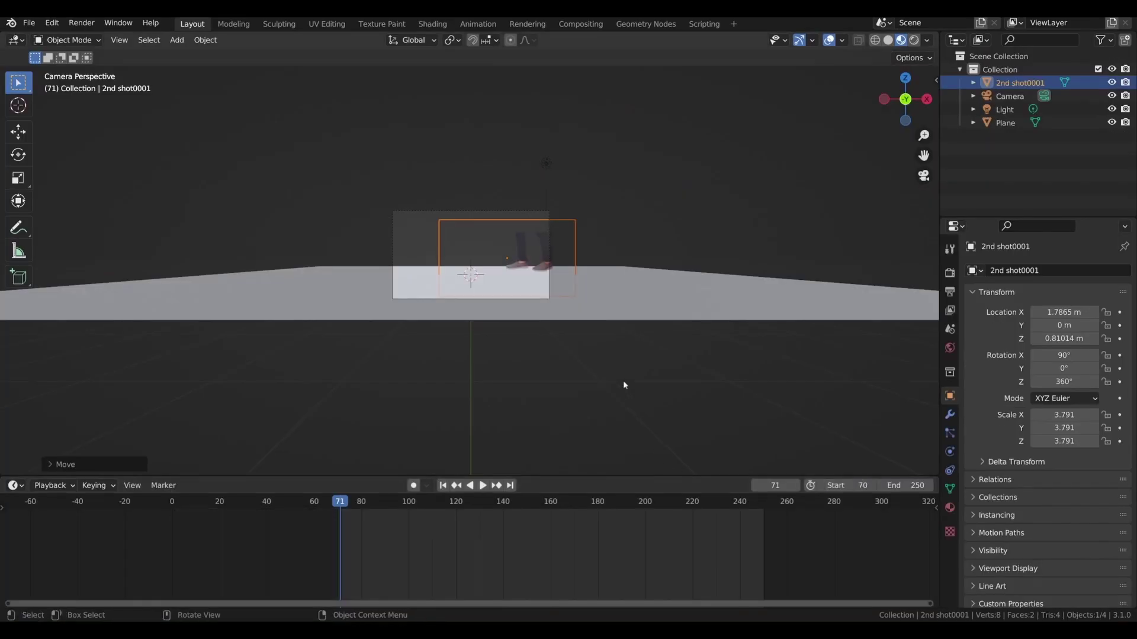
{"action": "scroll", "coordinate": [568, 349], "scroll_direction": "up", "scroll_amount": 2}
{"action": "key", "text": "space"}
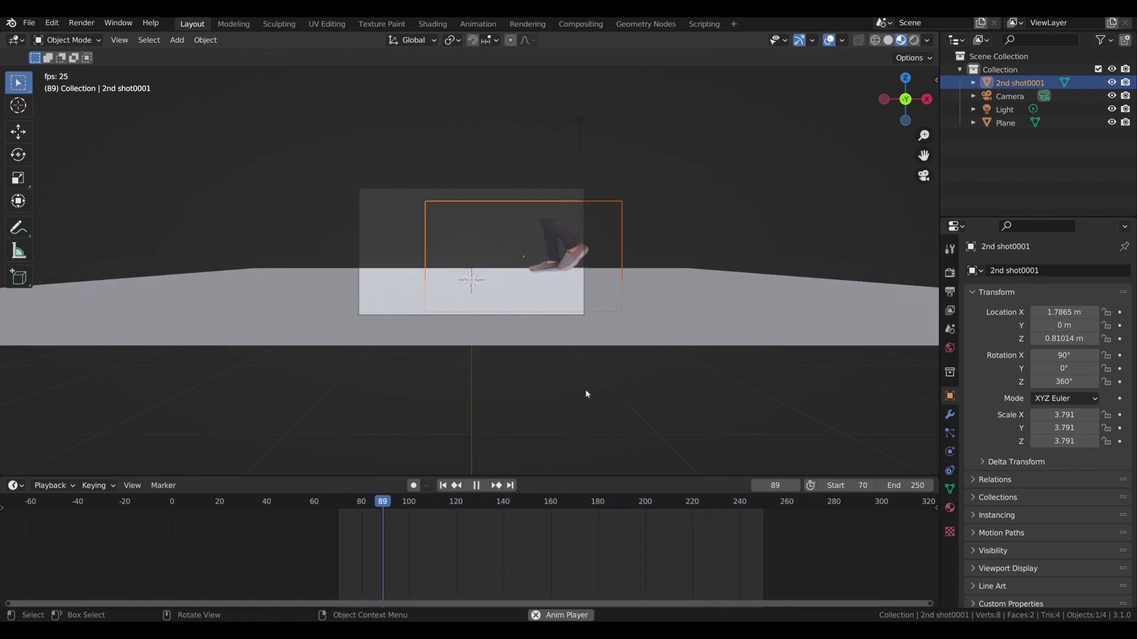
{"action": "key", "text": "space"}
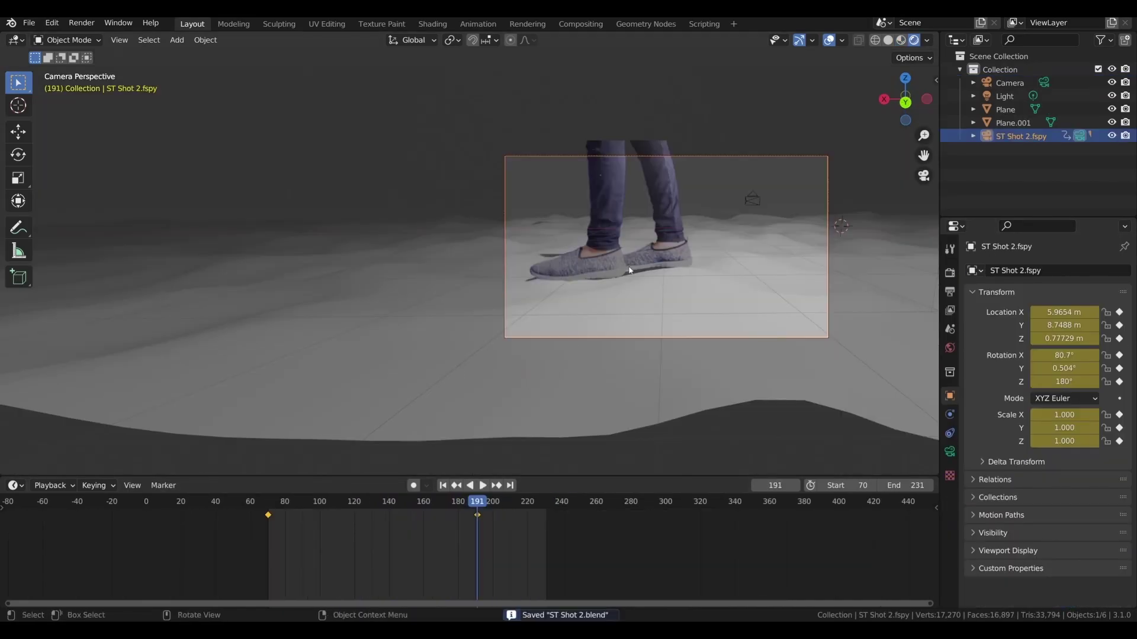
Step: Select the 2nd shot0001 plane parented to ST Shot 2.fspy and examine its object and data properties
{"action": "left_click", "coordinate": [973, 136]}
{"action": "left_click", "coordinate": [1022, 176]}
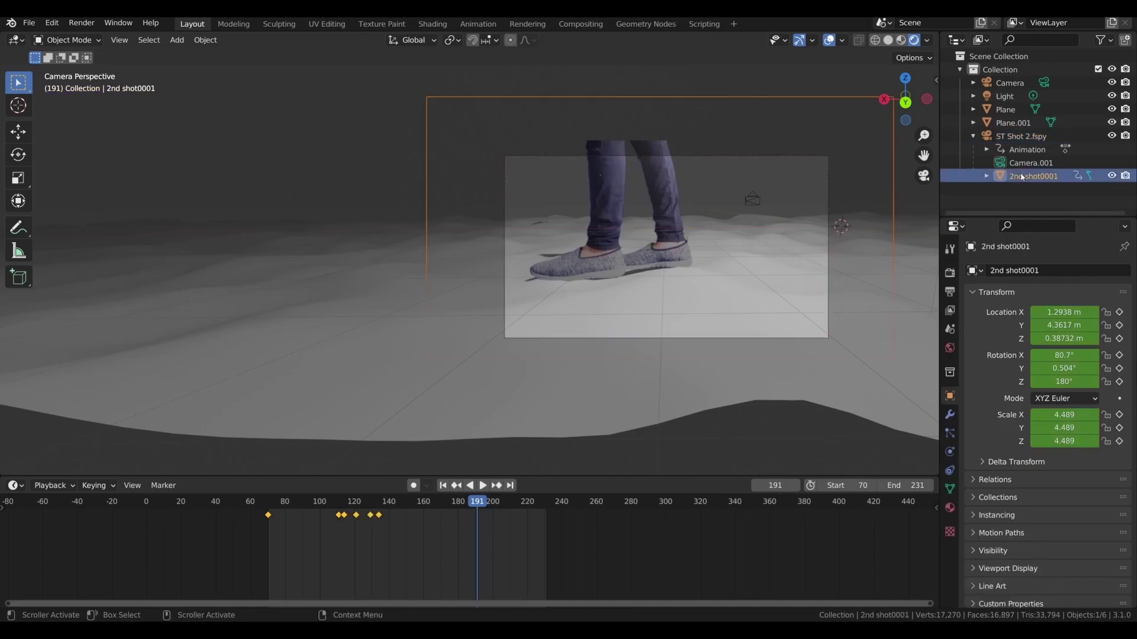
{"action": "left_click", "coordinate": [950, 452]}
{"action": "left_click", "coordinate": [949, 489]}
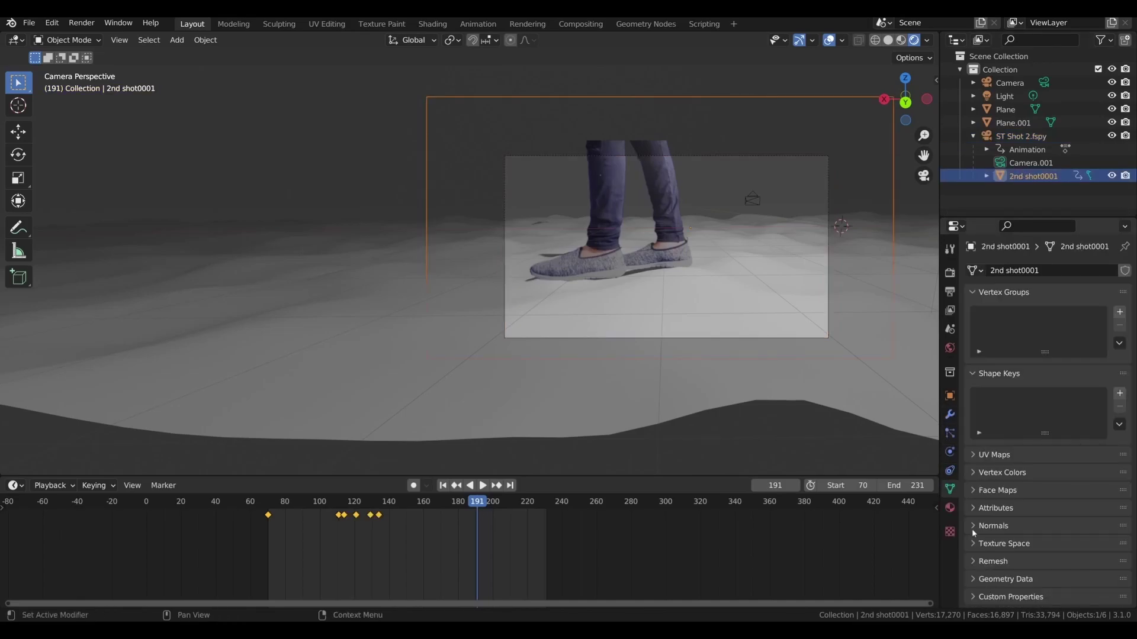
{"action": "left_click", "coordinate": [950, 396]}
{"action": "left_click", "coordinate": [984, 458]}
{"action": "left_click", "coordinate": [985, 458]}
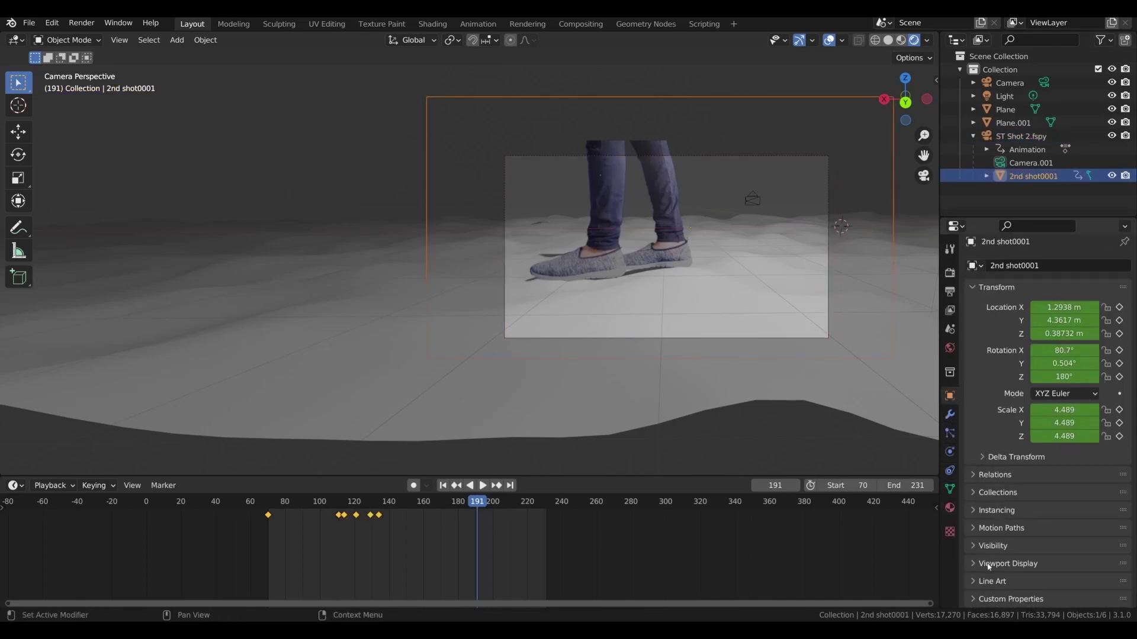
Step: Enable Camera Parent Lock in the relations of 2nd shot0001 and play the animation
{"action": "left_click", "coordinate": [978, 475]}
{"action": "scroll", "coordinate": [1007, 450], "scroll_direction": "down", "scroll_amount": 3}
{"action": "left_click", "coordinate": [1111, 423]}
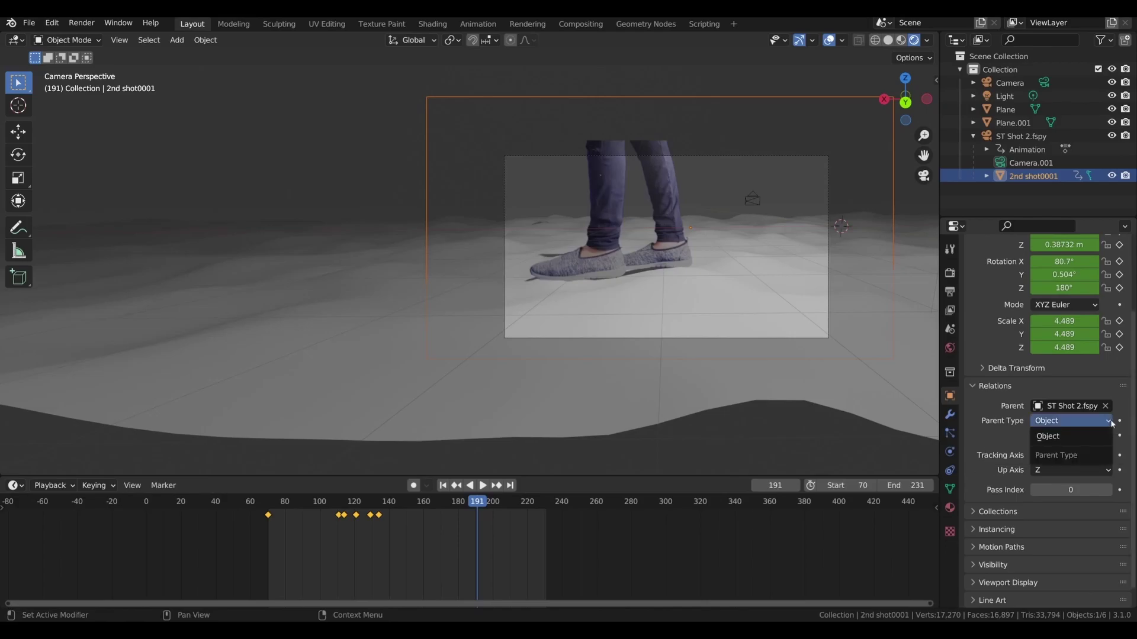
{"action": "left_click", "coordinate": [1108, 422]}
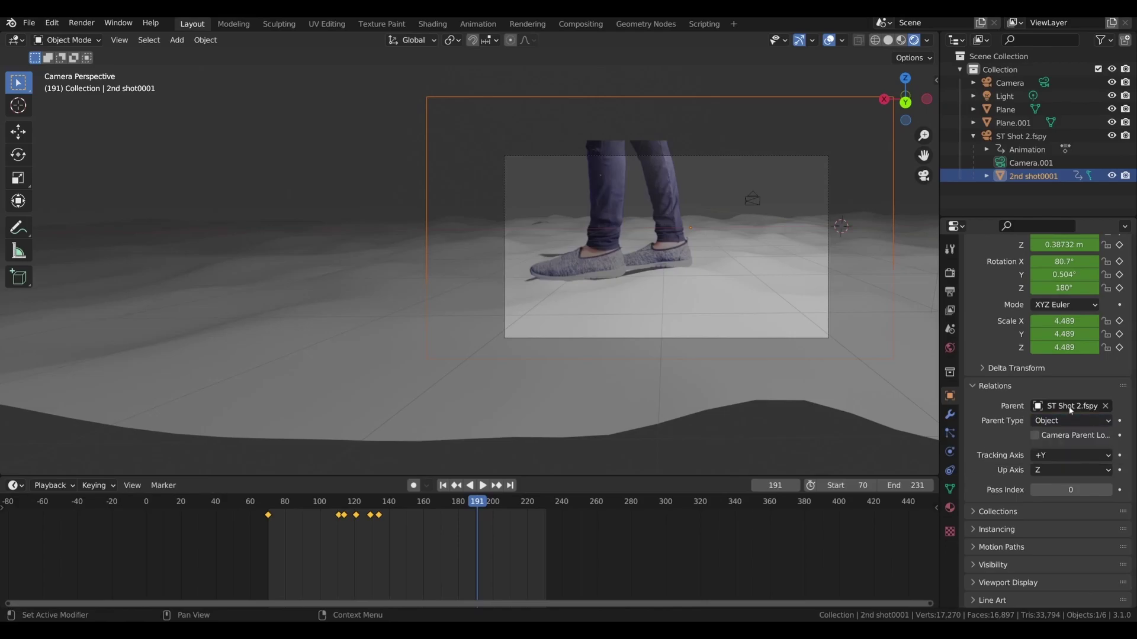
{"action": "left_click", "coordinate": [1040, 435]}
{"action": "key", "text": "shift+Left"}
{"action": "key", "text": "space"}
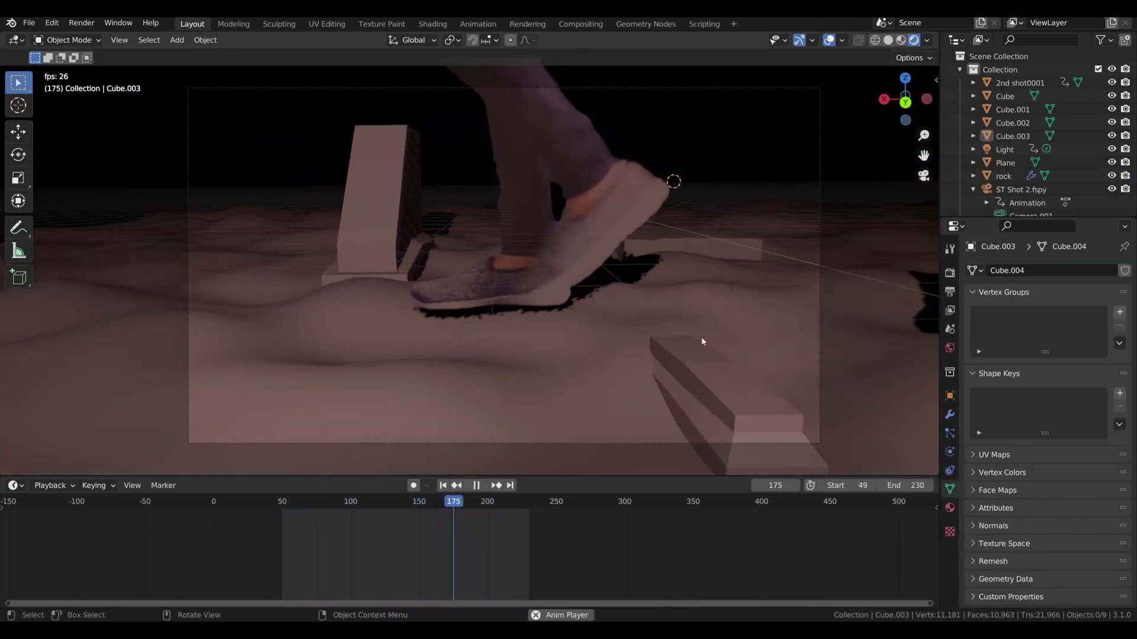
Step: Raise two edges of the ground Plane under the rear shoe about 0.16 m along Z with proportional editing, then replay the animation
{"action": "key", "text": "space"}
{"action": "left_click", "coordinate": [586, 322]}
{"action": "key", "text": "Tab"}
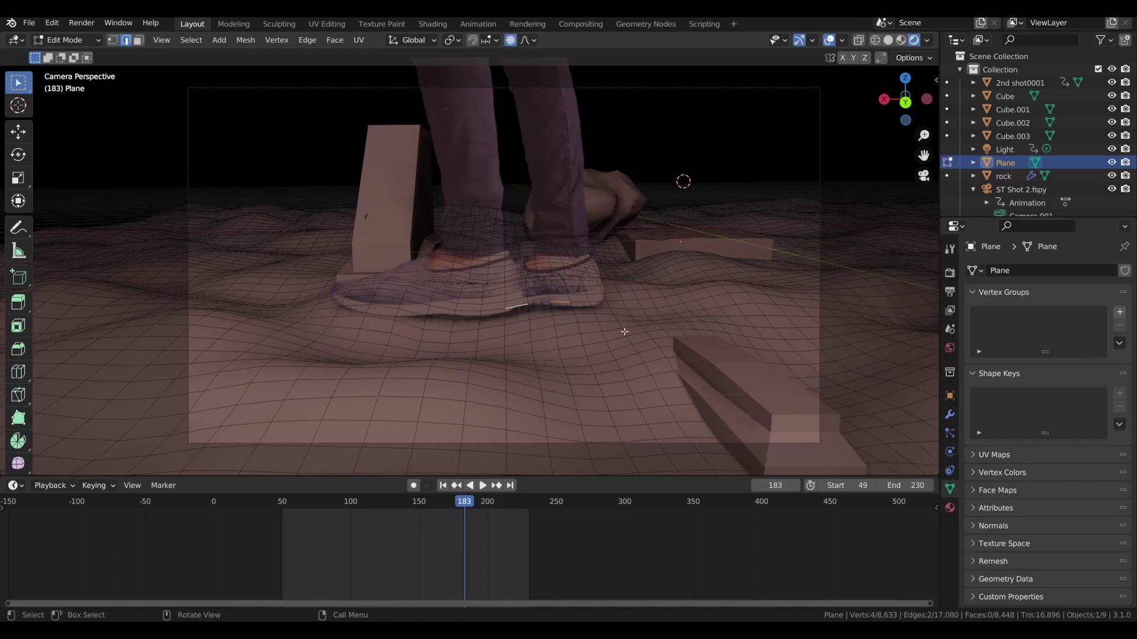
{"action": "key", "text": "g"}
{"action": "key", "text": "z"}
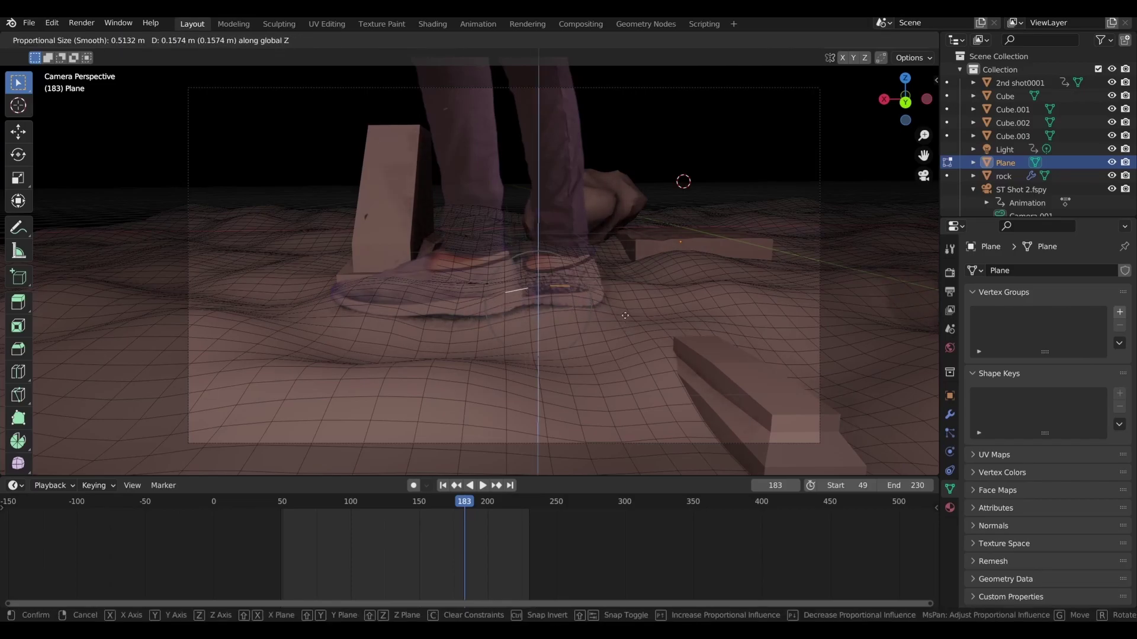
{"action": "left_click", "coordinate": [626, 316]}
{"action": "key", "text": "Tab"}
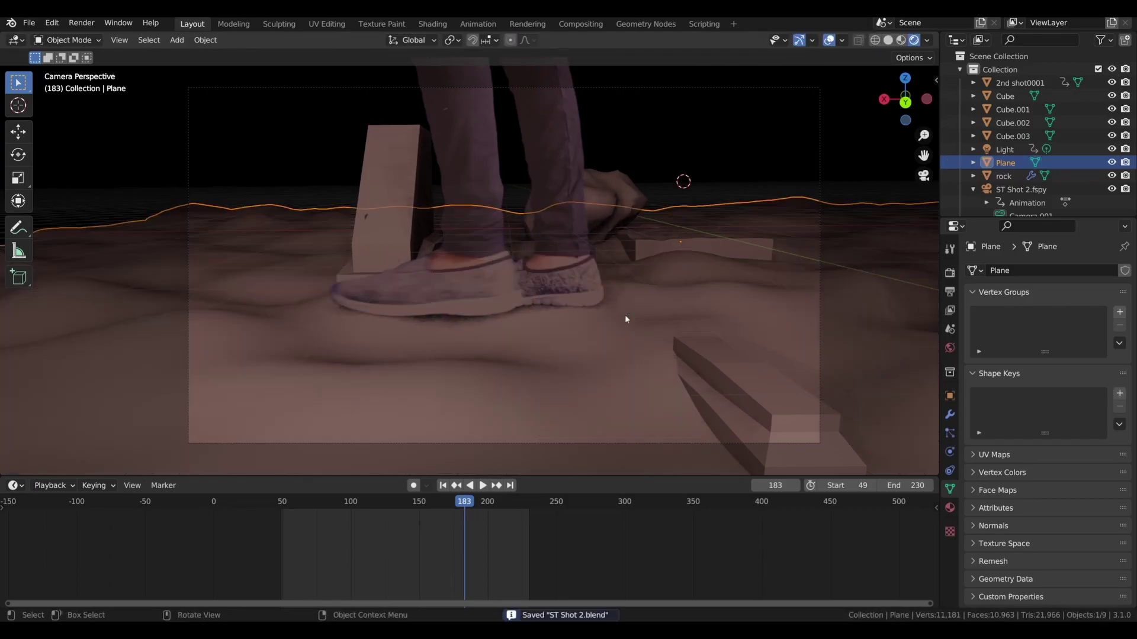
{"action": "key", "text": "space"}
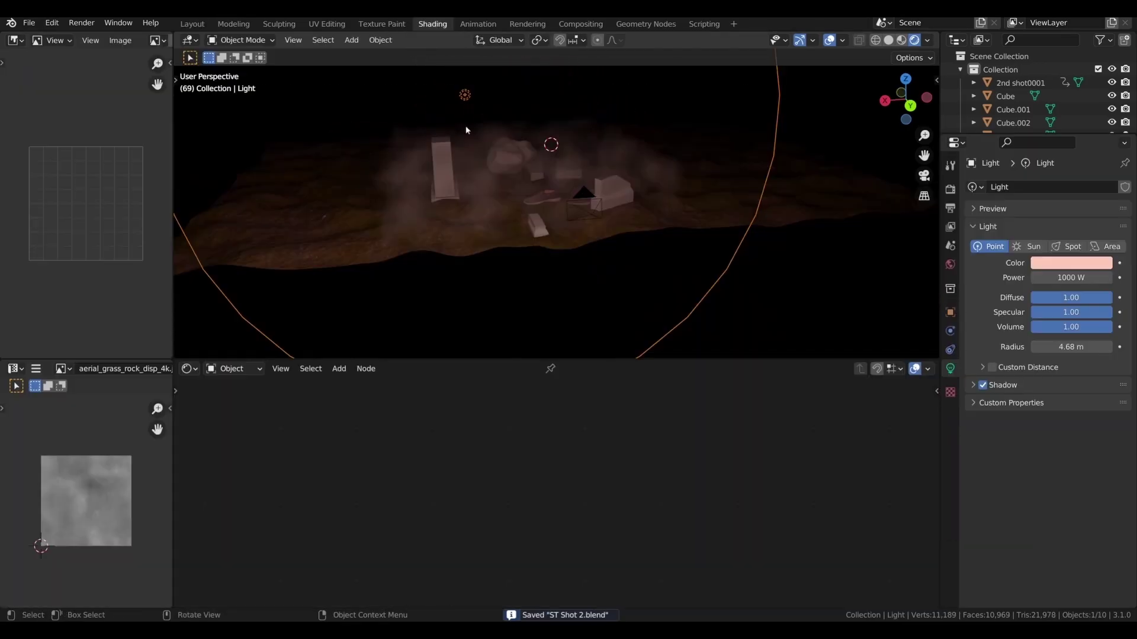
Step: Reduce the Light's radius to 1.87 m and duplicate it to a spot above the far side of the gravestones
{"action": "scroll", "coordinate": [485, 186], "scroll_direction": "down", "scroll_amount": 3}
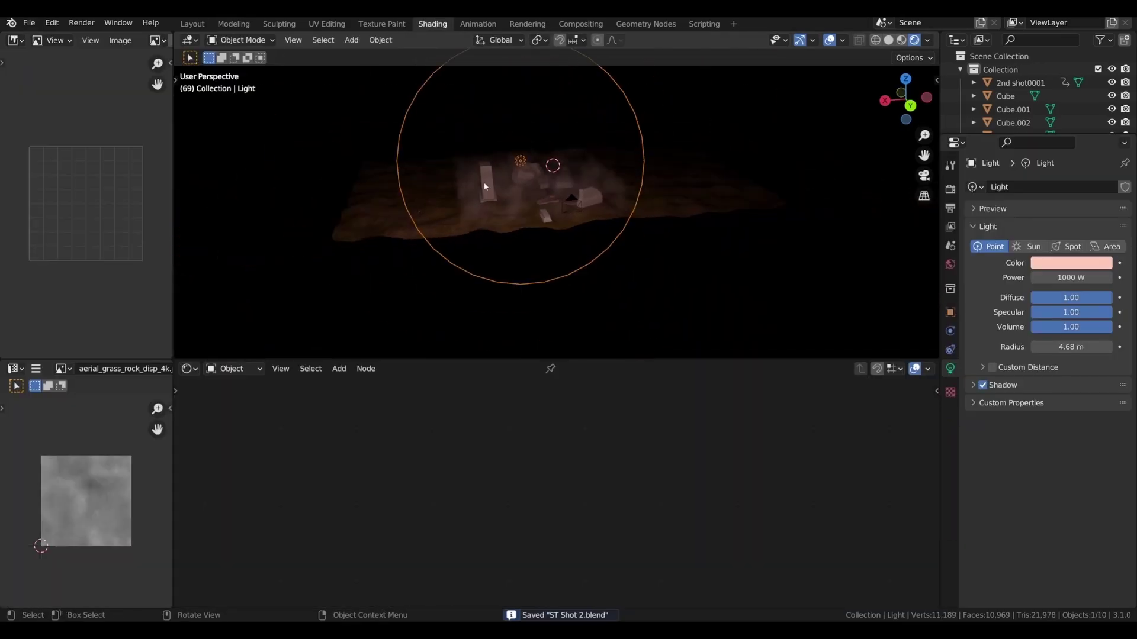
{"action": "left_click_drag", "start_coordinate": [1068, 348], "coordinate": [1013, 348]}
{"action": "middle_click_drag", "start_coordinate": [830, 302], "coordinate": [706, 242]}
{"action": "key", "text": "shift+d"}
{"action": "key", "text": "y"}
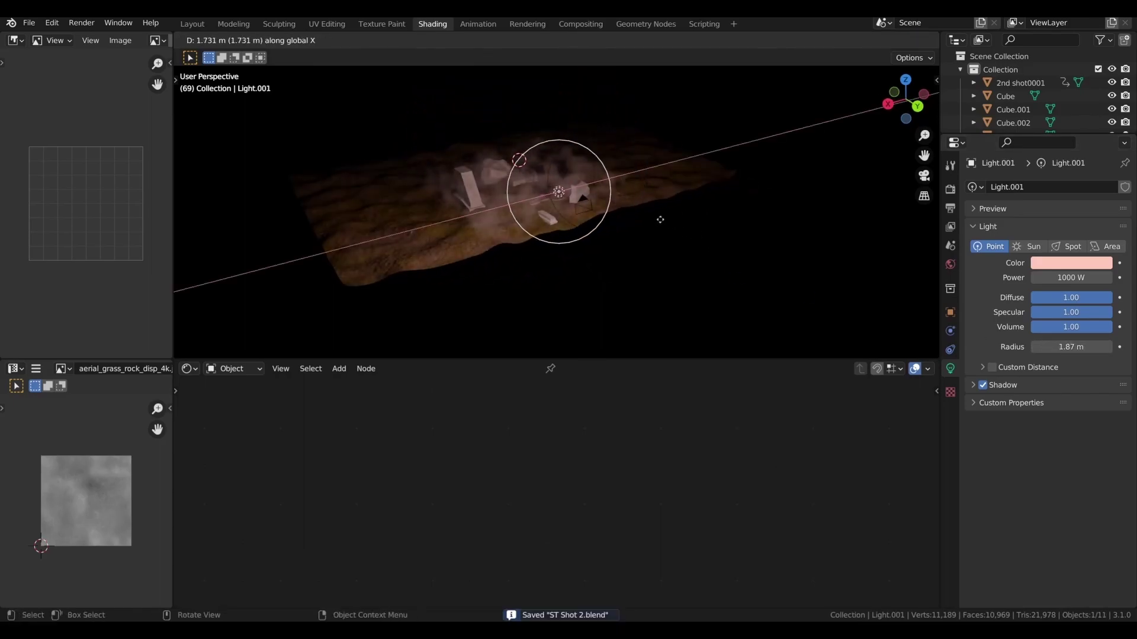
{"action": "left_click", "coordinate": [620, 170]}
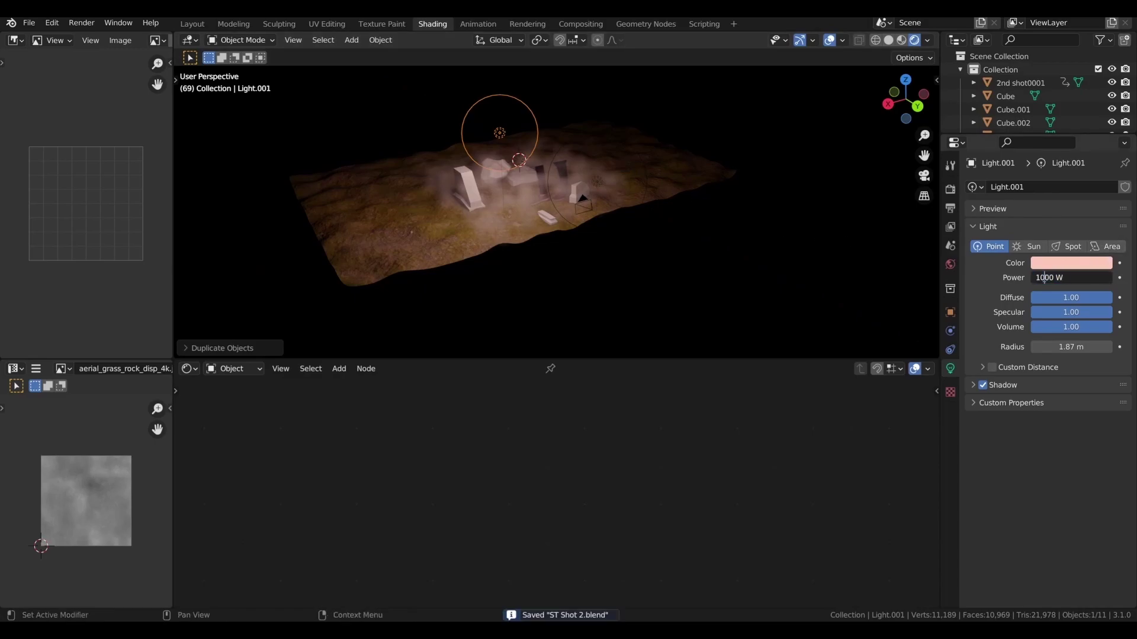
Step: Set the duplicated light's power to 500 W and its color to a more saturated red
{"action": "key", "text": "Return"}
{"action": "left_click", "coordinate": [1060, 263]}
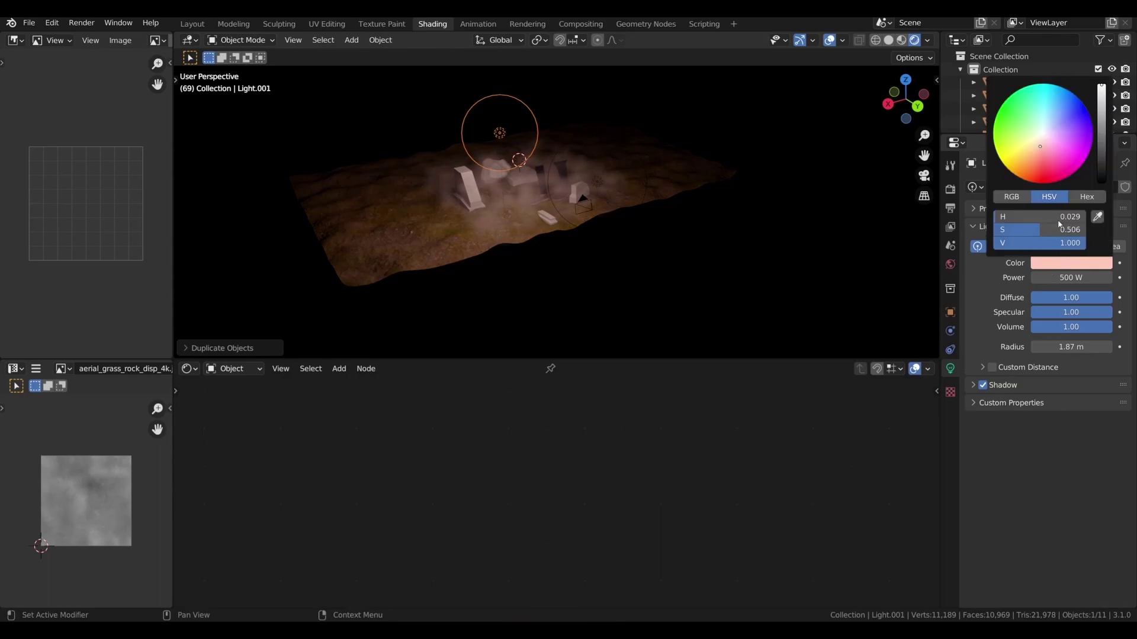
{"action": "left_click", "coordinate": [1042, 165]}
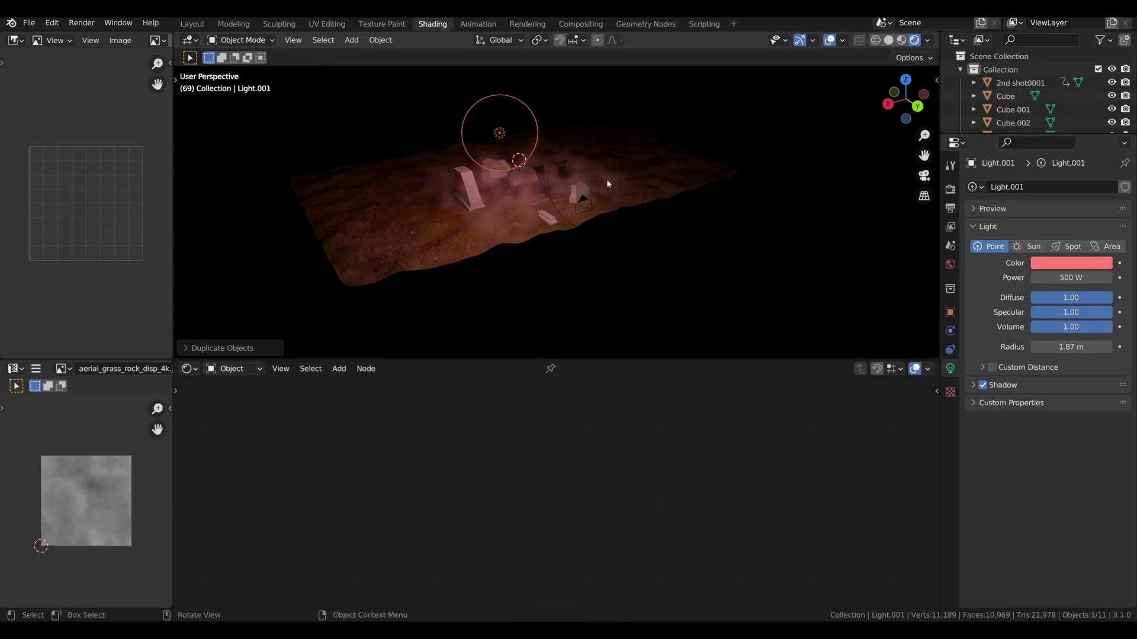
Step: Adjust the Volume Scatter color in the material of the fog volume Cube.004 while viewing through the camera
{"action": "key", "text": "KP_0"}
{"action": "left_click", "coordinate": [467, 138]}
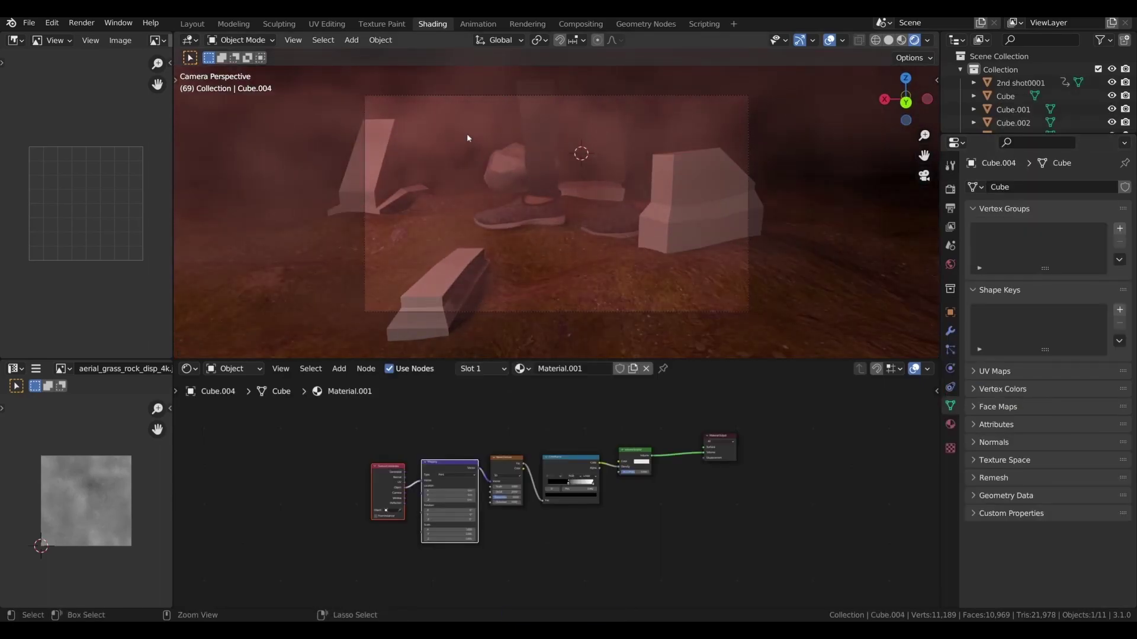
{"action": "scroll", "coordinate": [514, 500], "scroll_direction": "up", "scroll_amount": 8}
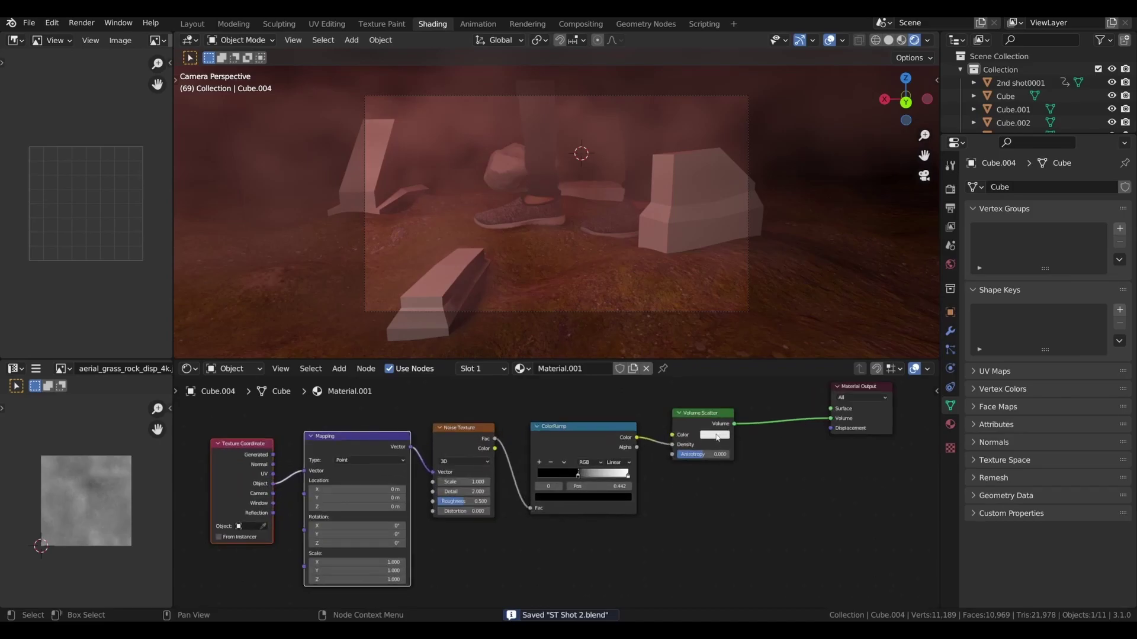
{"action": "left_click", "coordinate": [716, 436]}
{"action": "left_click", "coordinate": [738, 363]}
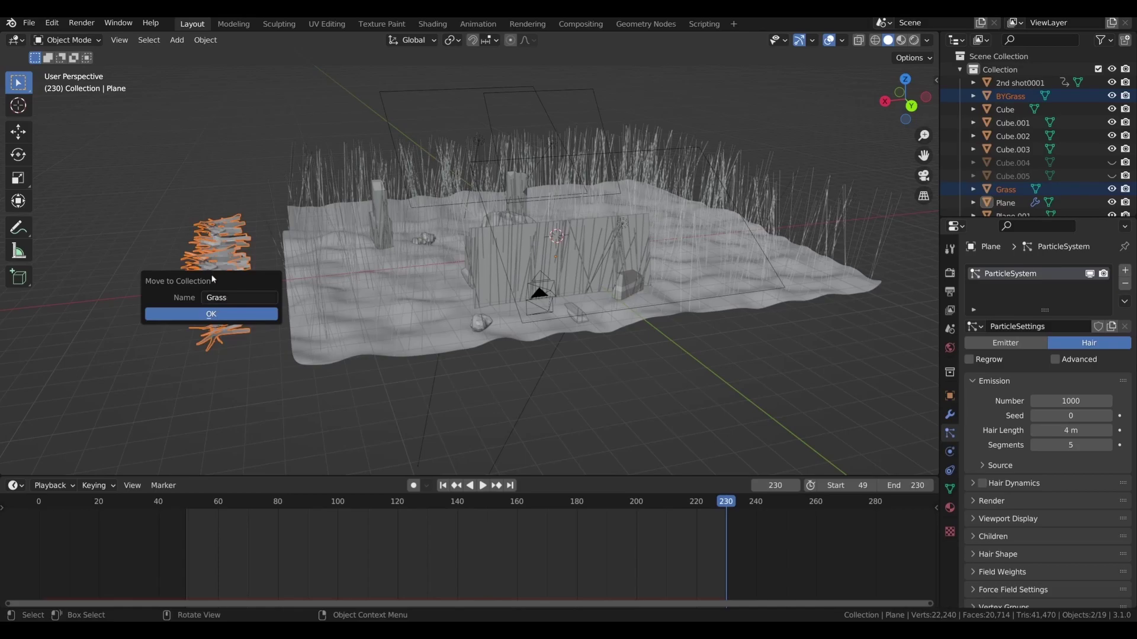
Step: Move the BYGrass and Grass objects to a collection named Grass and render the Plane's hair particles as Collection
{"action": "left_click", "coordinate": [211, 315]}
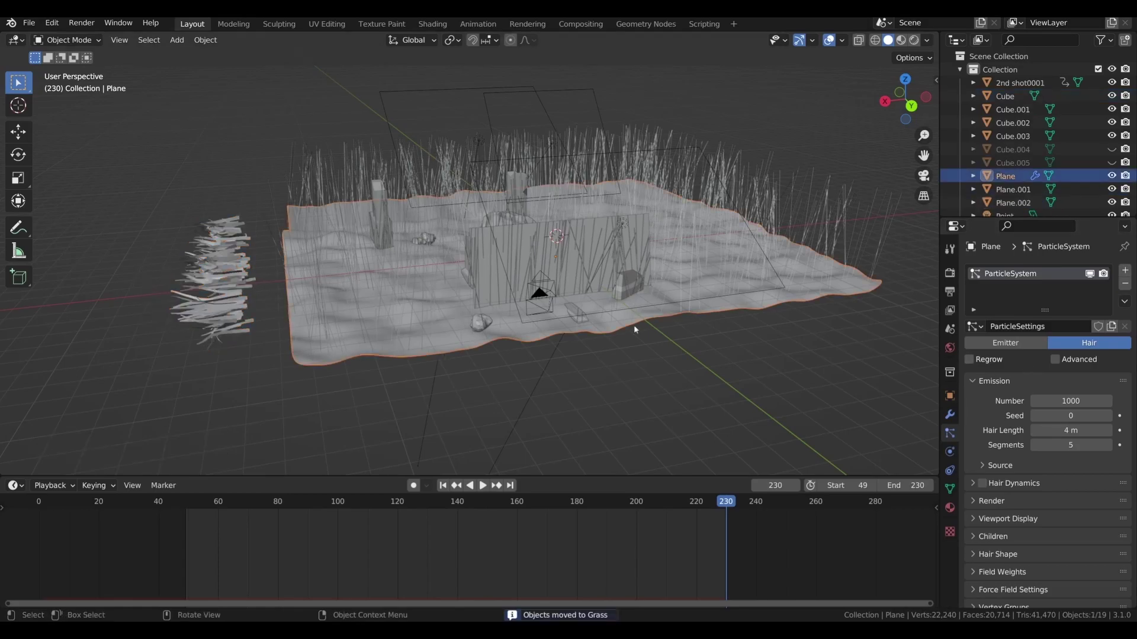
{"action": "scroll", "coordinate": [1029, 333], "scroll_direction": "down", "scroll_amount": 2}
{"action": "left_click", "coordinate": [950, 489]}
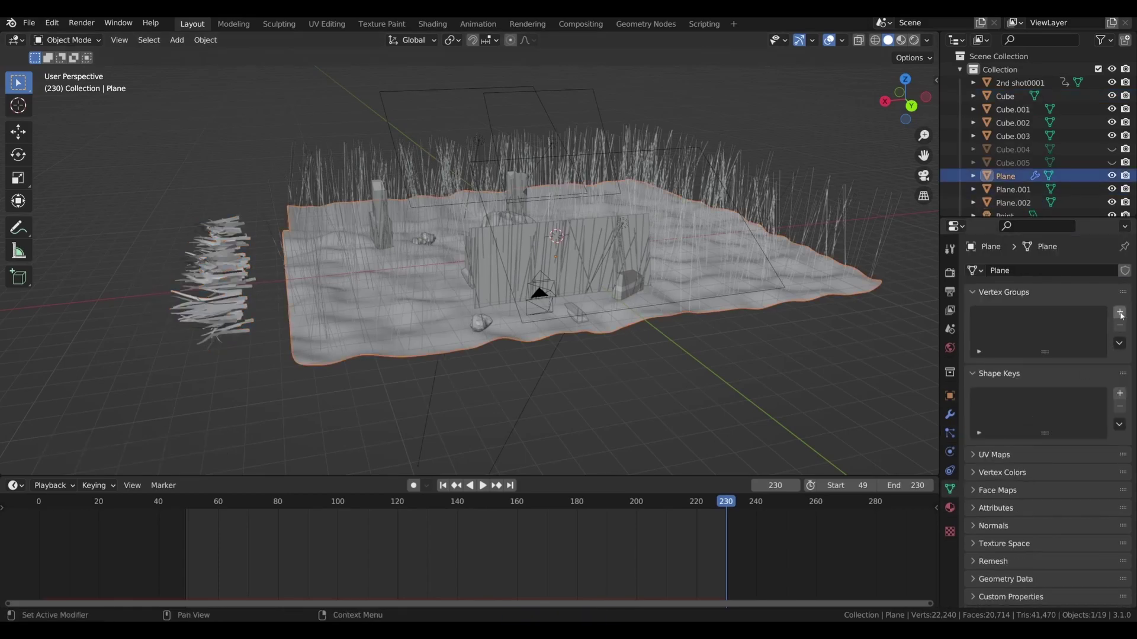
{"action": "left_click", "coordinate": [949, 433]}
{"action": "left_click", "coordinate": [994, 475]}
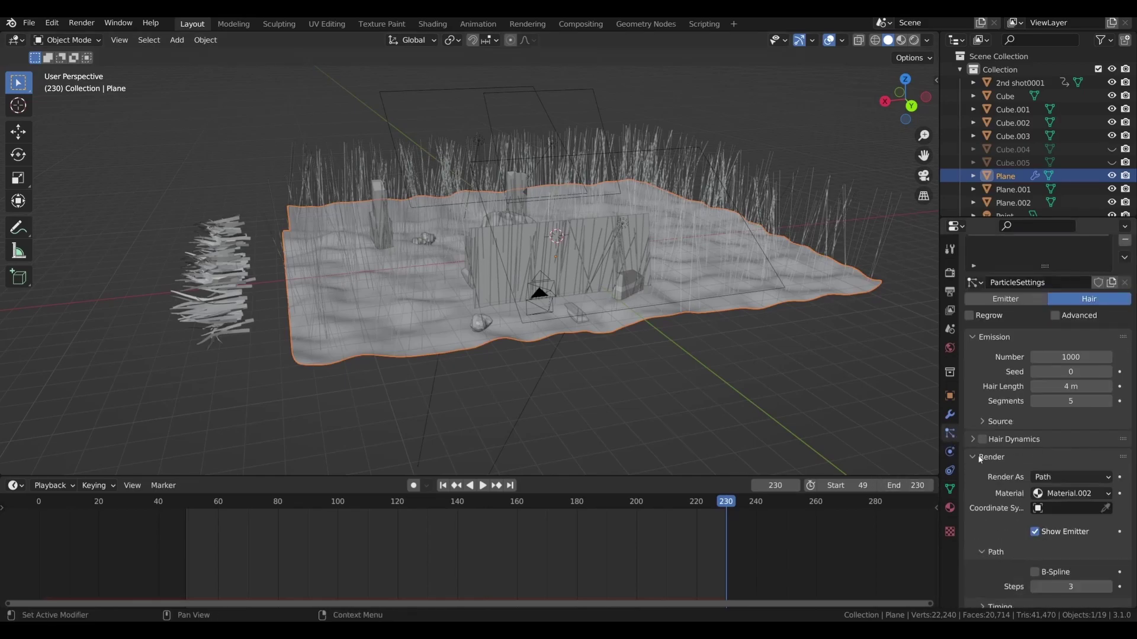
{"action": "scroll", "coordinate": [1083, 489], "scroll_direction": "down", "scroll_amount": 2}
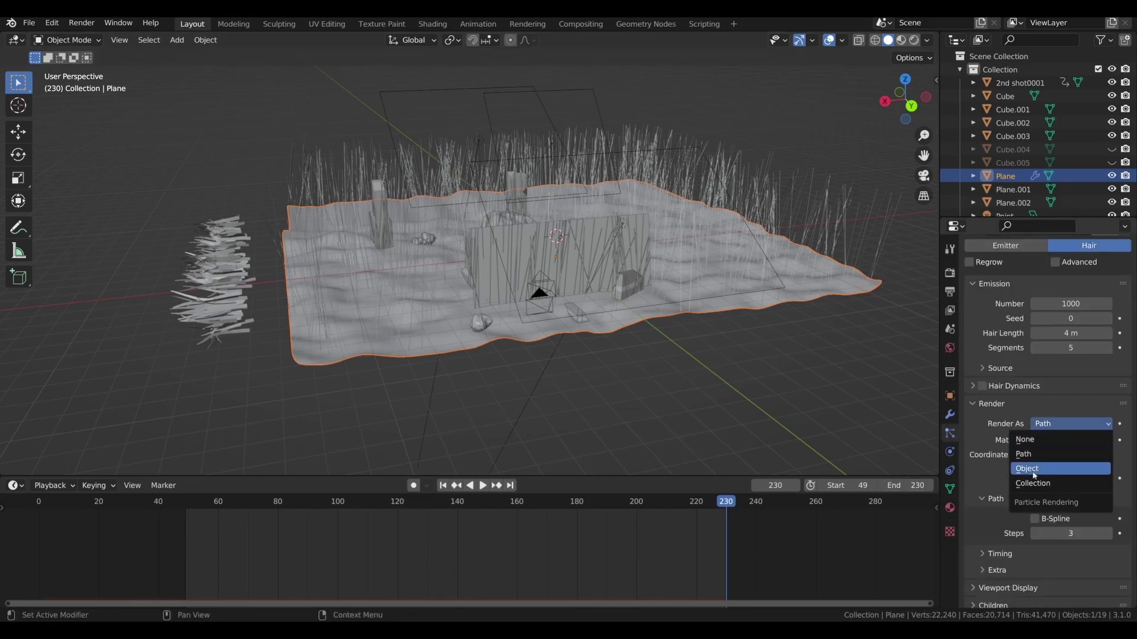
{"action": "left_click", "coordinate": [1033, 482]}
Step: Assign the Grass collection as the instance collection of the Plane's particle system
{"action": "left_click", "coordinate": [1046, 520]}
{"action": "left_click", "coordinate": [1013, 400]}
{"action": "left_click", "coordinate": [1045, 520]}
{"action": "left_click", "coordinate": [1014, 395]}
{"action": "middle_click_drag", "start_coordinate": [835, 349], "coordinate": [793, 356]}
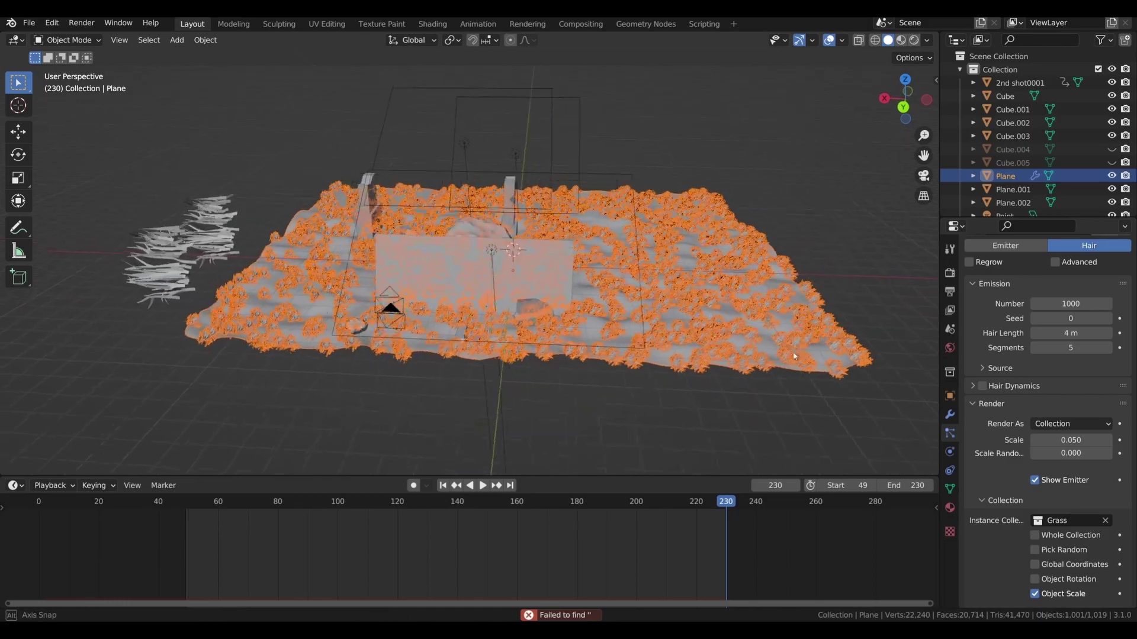
Step: Set the number of hair particles on the Plane to 300
{"action": "left_click", "coordinate": [1045, 305]}
{"action": "type", "text": "300"}
{"action": "key", "text": "Return"}
{"action": "scroll", "coordinate": [1047, 358], "scroll_direction": "down", "scroll_amount": 7}
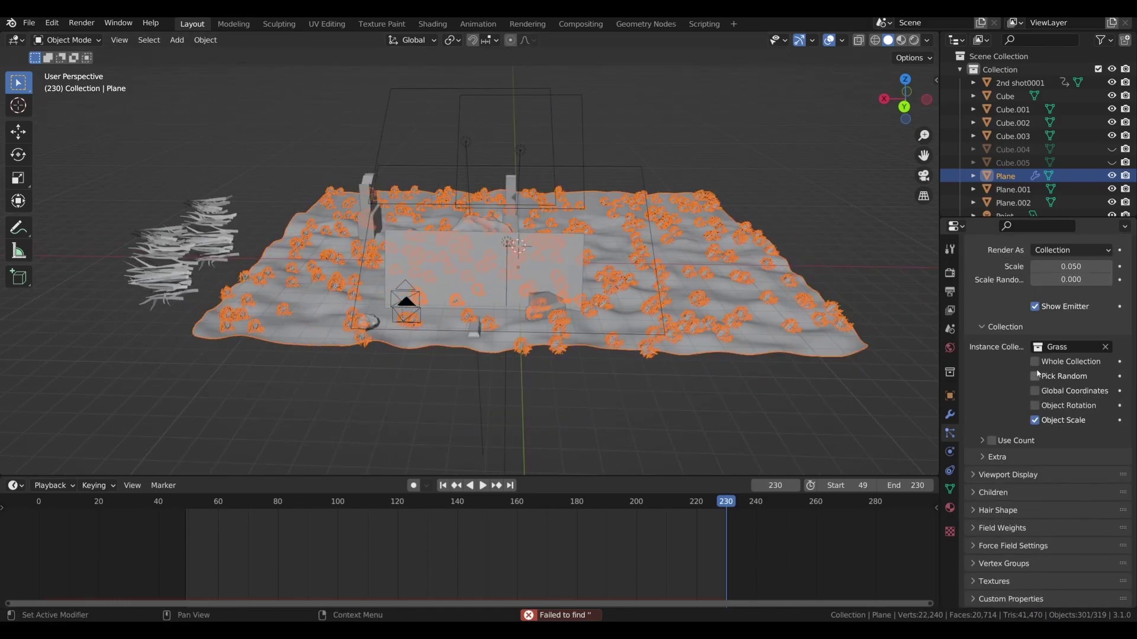
Step: Enable Pick Random and Object Rotation for the Grass collection instances, keeping Global Coordinates off
{"action": "left_click", "coordinate": [1035, 390]}
{"action": "left_click", "coordinate": [1035, 391]}
{"action": "left_click", "coordinate": [1034, 405]}
{"action": "middle_click_drag", "start_coordinate": [872, 400], "coordinate": [852, 386]}
Step: Set the Plane's grass particle scale to 0.090, adjust the scale randomness, and save the file
{"action": "left_click_drag", "start_coordinate": [1059, 266], "coordinate": [1083, 266]}
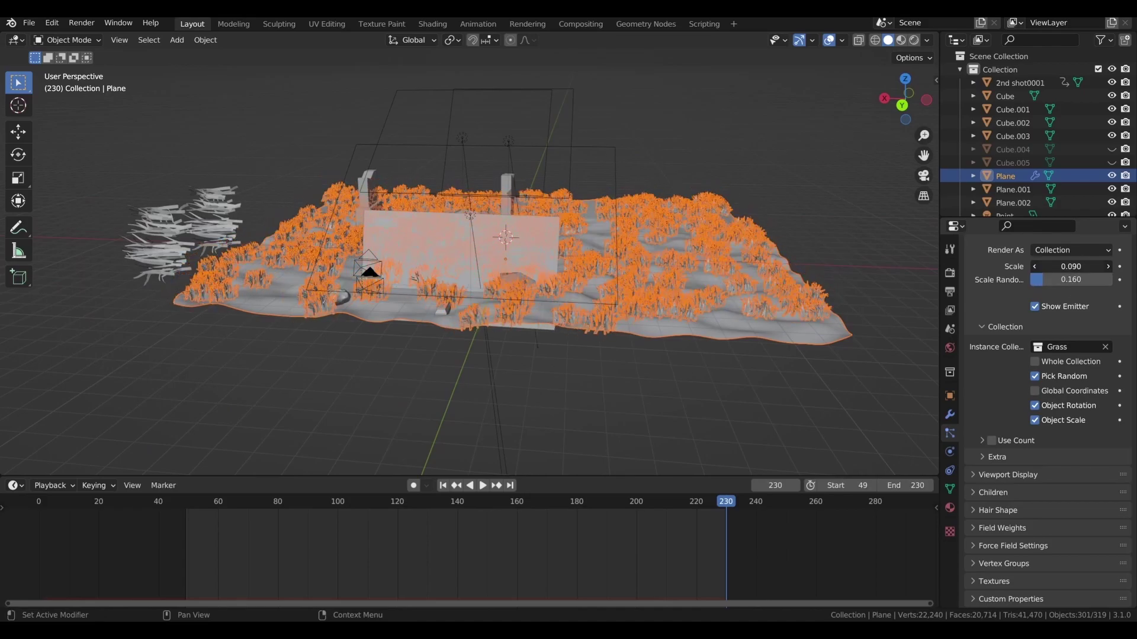
{"action": "key", "text": "alt+a"}
{"action": "scroll", "coordinate": [666, 330], "scroll_direction": "up", "scroll_amount": 3}
{"action": "key", "text": "ctrl+s"}
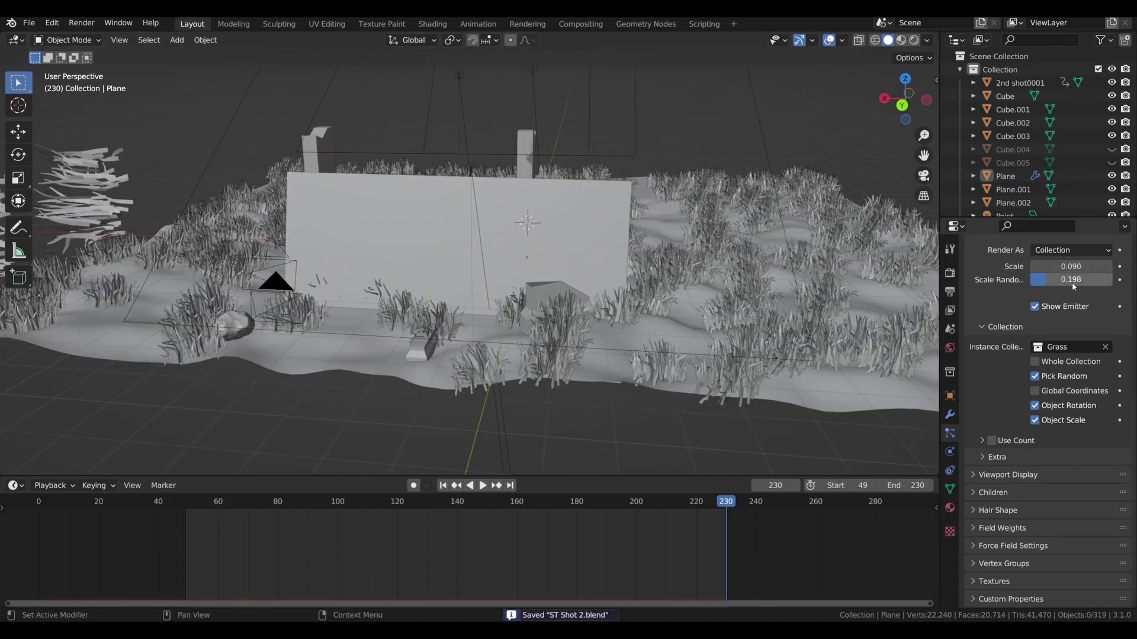
{"action": "left_click_drag", "start_coordinate": [1074, 284], "coordinate": [1060, 285]}
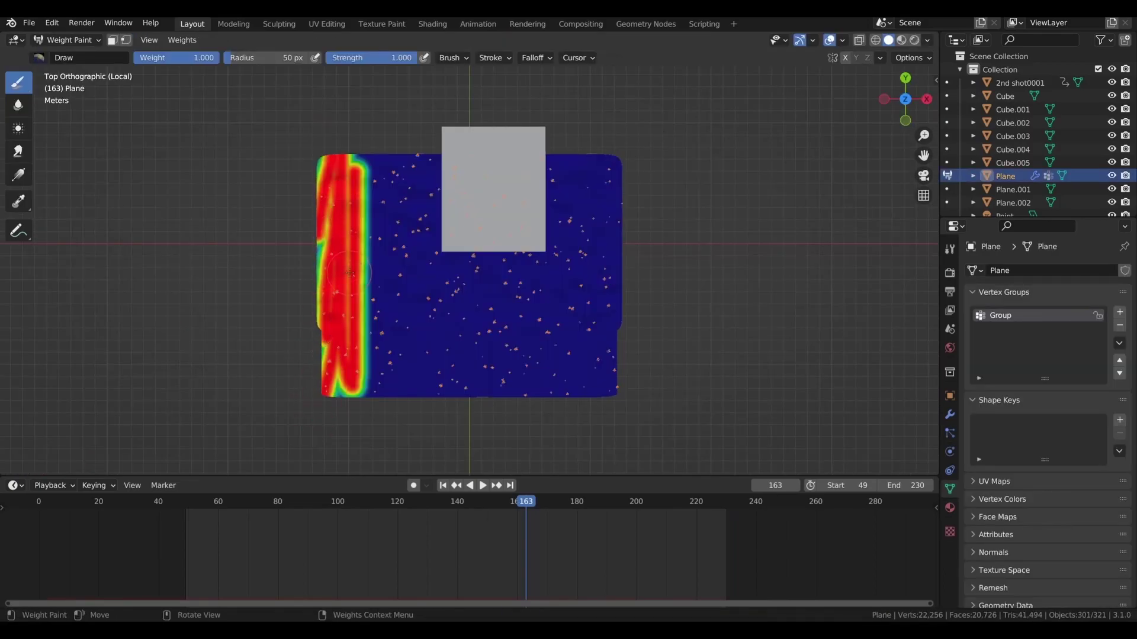
Step: Paint the Plane's outer border at weight 1.000 with a 97 px brush, leaving the centre unpainted, then return to Object Mode and save
{"action": "mouse_move", "coordinate": [333, 304]}
{"action": "left_mouse_down"}
{"action": "mouse_move", "coordinate": [583, 364]}
{"action": "mouse_move", "coordinate": [665, 330]}
{"action": "mouse_move", "coordinate": [622, 300]}
{"action": "mouse_move", "coordinate": [592, 339]}
{"action": "mouse_move", "coordinate": [580, 169]}
{"action": "left_mouse_up"}
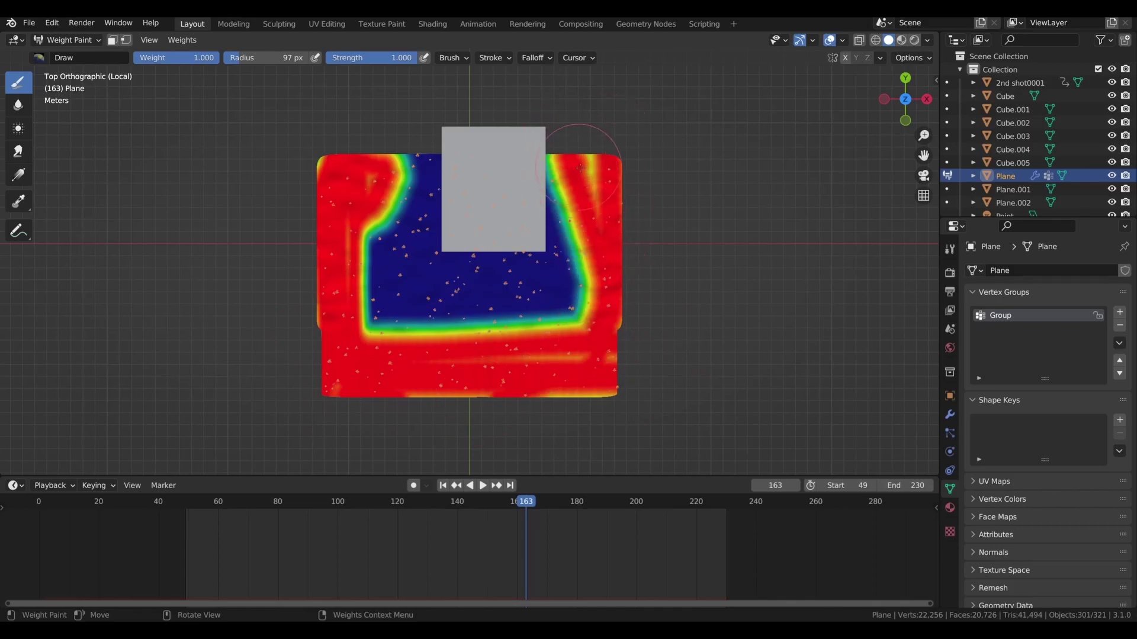
{"action": "left_click_drag", "start_coordinate": [412, 146], "coordinate": [406, 157]}
{"action": "right_click", "coordinate": [412, 156]}
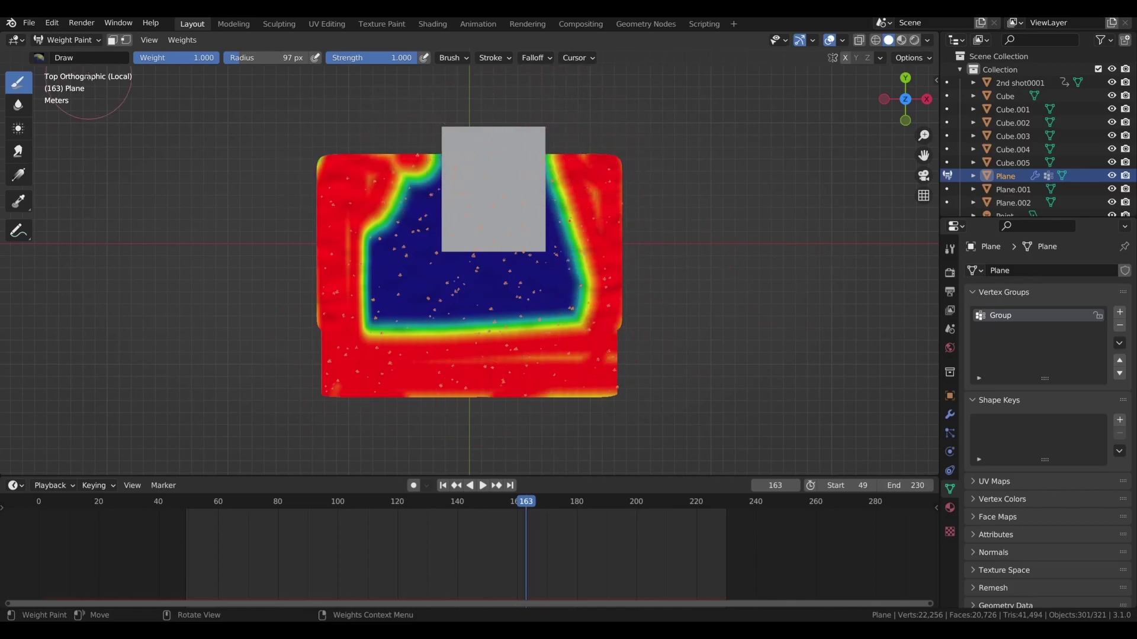
{"action": "left_click", "coordinate": [67, 39]}
{"action": "left_click", "coordinate": [65, 58]}
{"action": "key", "text": "ctrl+s"}
Step: Assign the vertex group Group to the Plane's hair particle density and invert its effect
{"action": "middle_click_drag", "start_coordinate": [666, 361], "coordinate": [538, 238]}
{"action": "left_click", "coordinate": [949, 433]}
{"action": "scroll", "coordinate": [1017, 511], "scroll_direction": "down", "scroll_amount": 15}
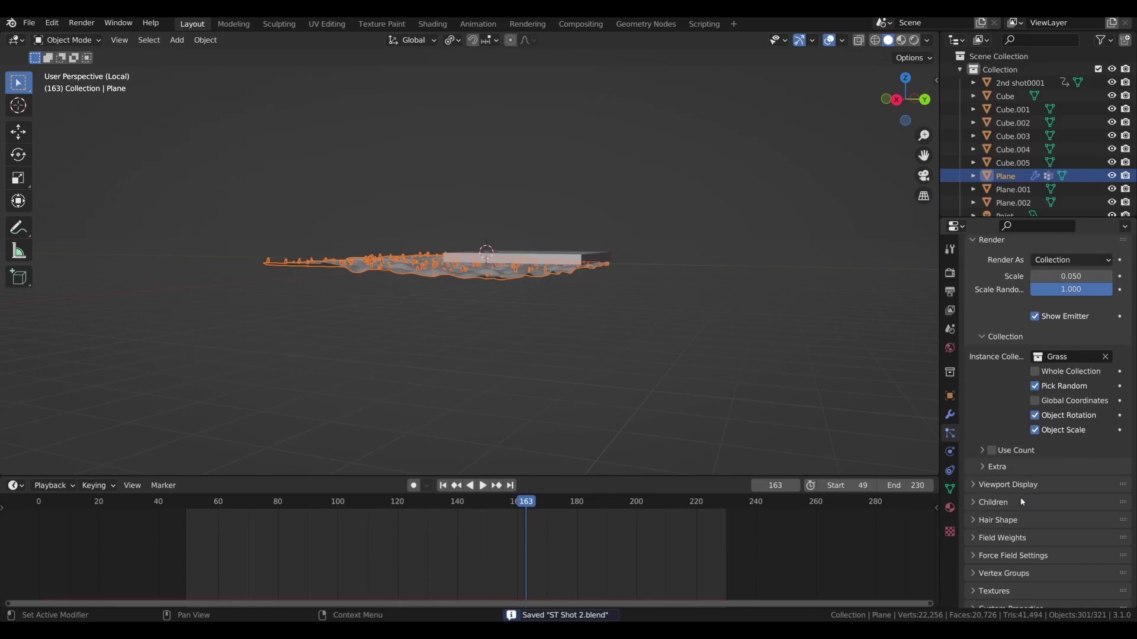
{"action": "left_click", "coordinate": [1063, 495]}
{"action": "left_click", "coordinate": [1055, 355]}
{"action": "middle_click_drag", "start_coordinate": [920, 363], "coordinate": [860, 409]}
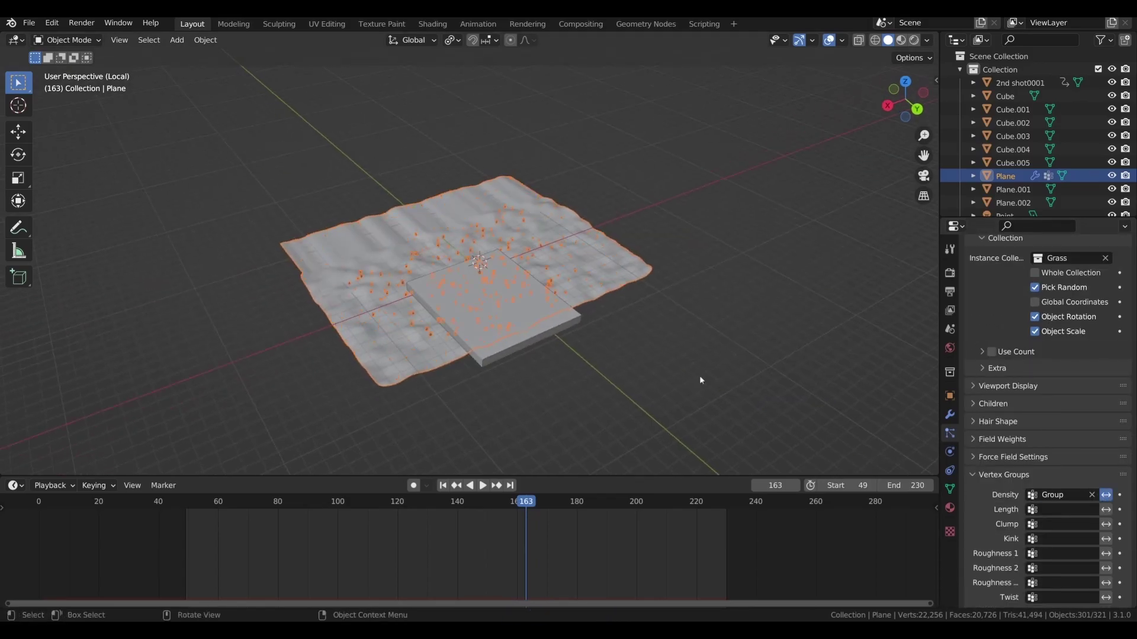
Step: Play the animation through the camera, switch to rendered shading, stop playback, and save the file
{"action": "key", "text": "KP_0"}
{"action": "key", "text": "alt+s"}
{"action": "key", "text": "alt+a"}
{"action": "key", "text": "space"}
{"action": "key", "text": "z"}
{"action": "left_click", "coordinate": [639, 321]}
{"action": "key", "text": "space"}
{"action": "key", "text": "ctrl+s"}
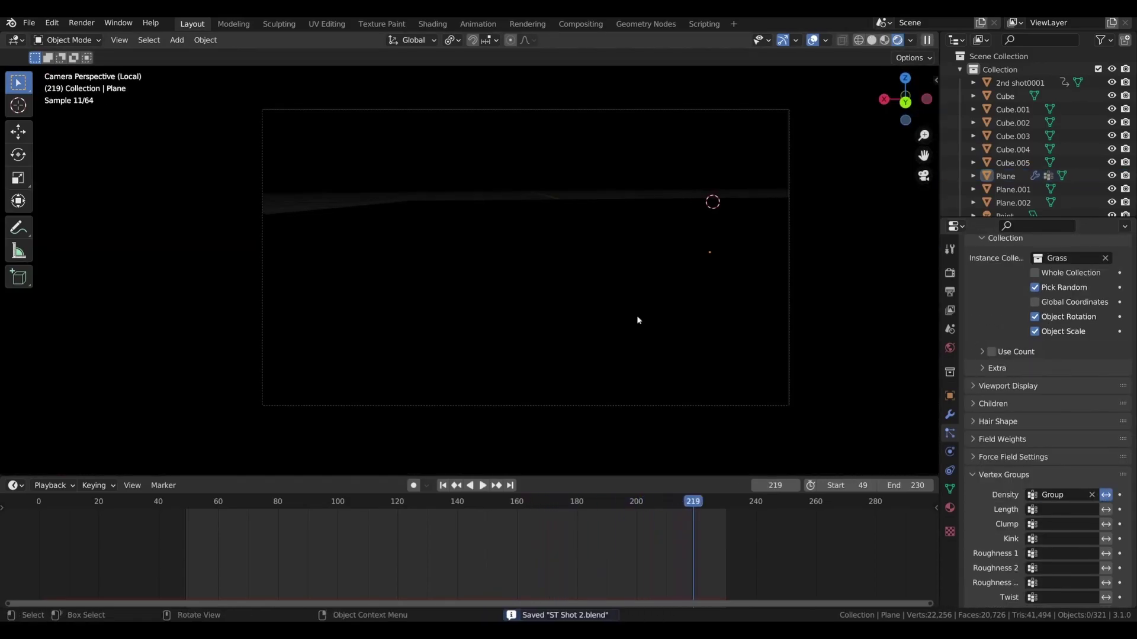